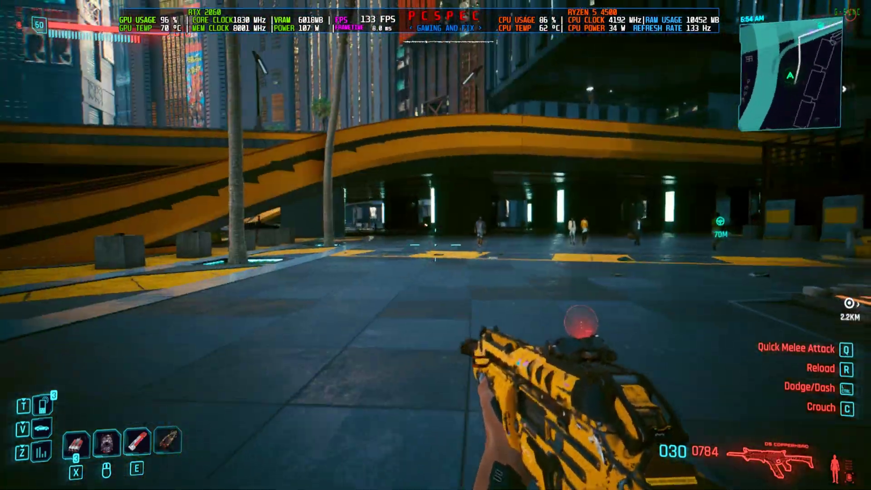
Cycle Resolution Scaling through DLSS Super Resolution and Off in the graphics settings, returning it to AMD FidelityFX Super Resolution 3.
{"action": "key", "text": "Escape"}
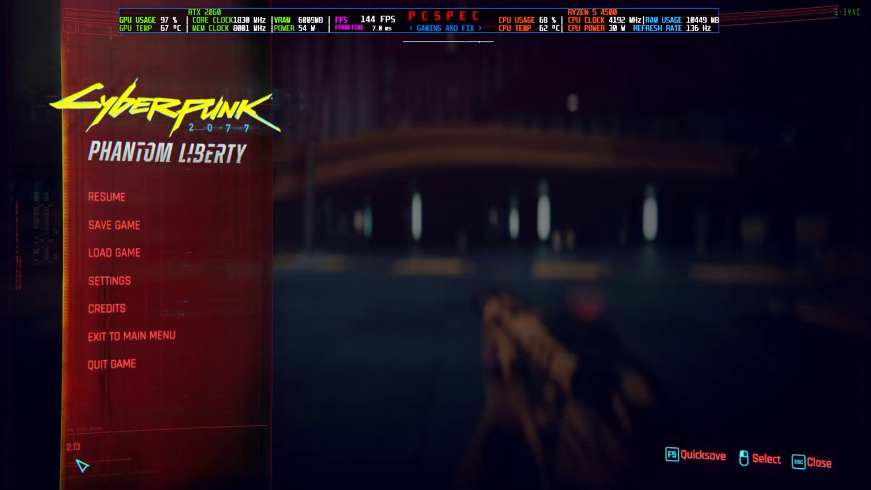
{"action": "key", "text": "Escape"}
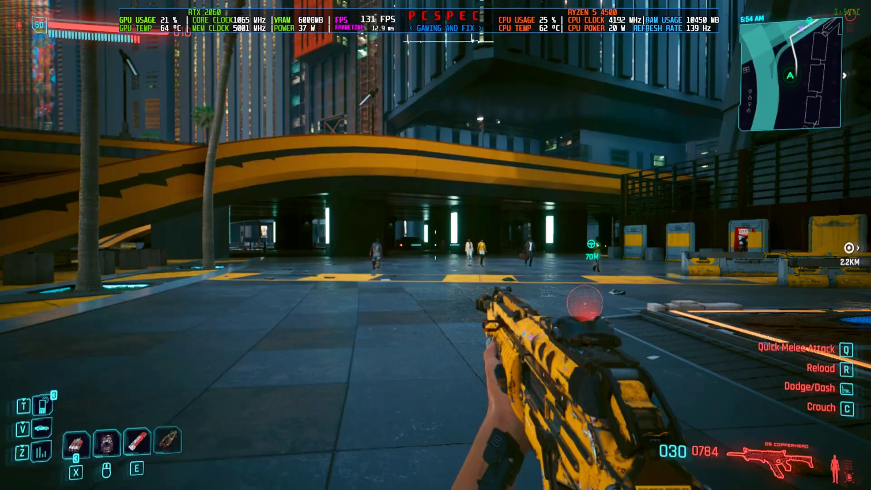
{"action": "key", "text": "Escape"}
{"action": "left_click", "coordinate": [130, 280]}
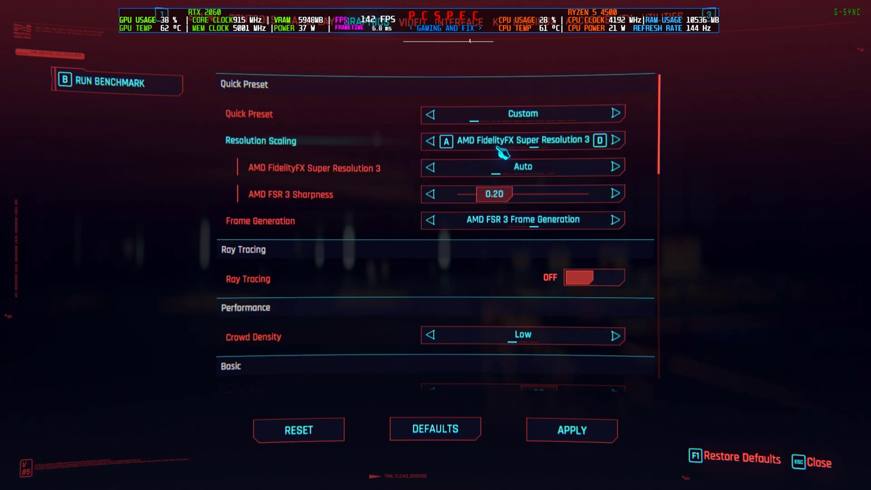
{"action": "left_click", "coordinate": [438, 143]}
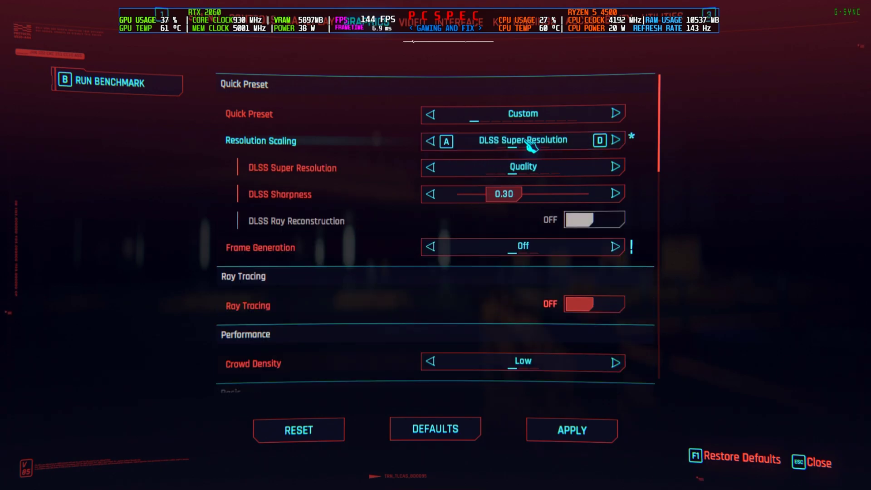
{"action": "left_click", "coordinate": [448, 144]}
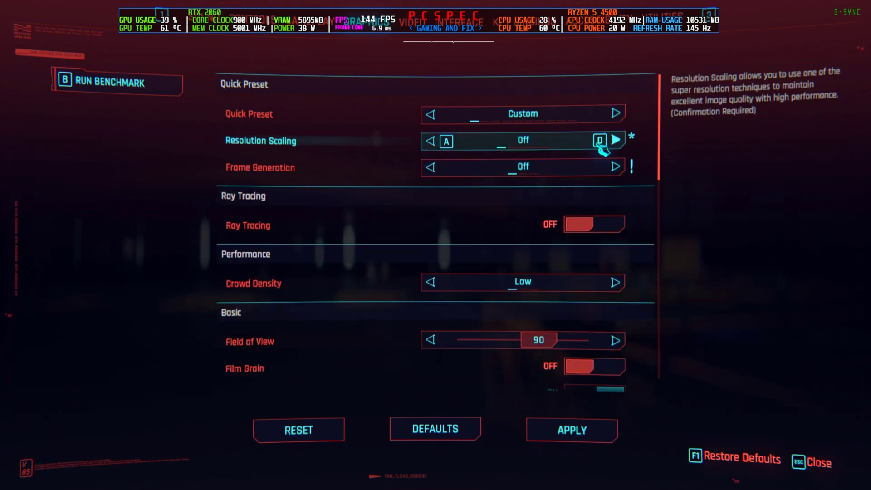
{"action": "left_click", "coordinate": [616, 140]}
{"action": "left_click", "coordinate": [616, 140]}
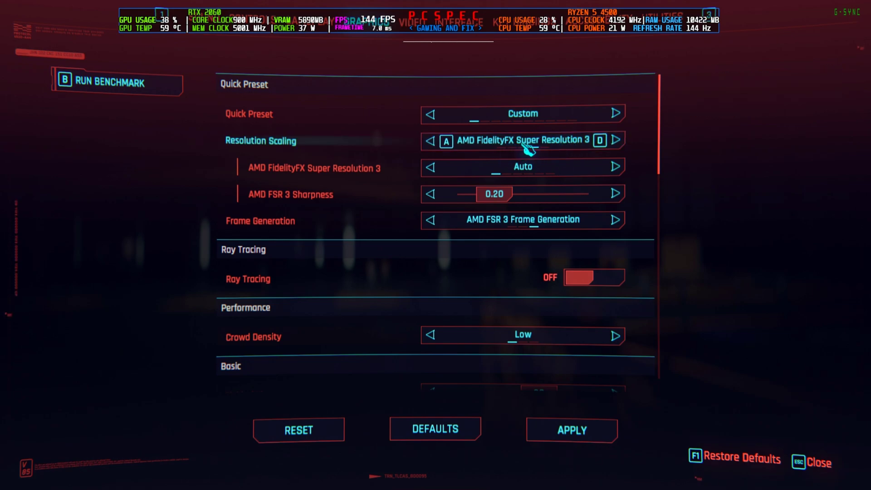
{"action": "key", "text": "Escape"}
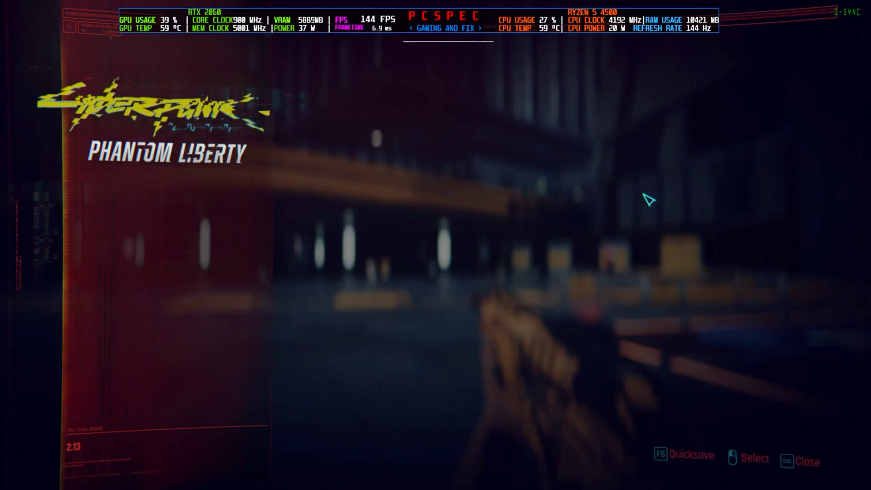
{"action": "key", "text": "Escape"}
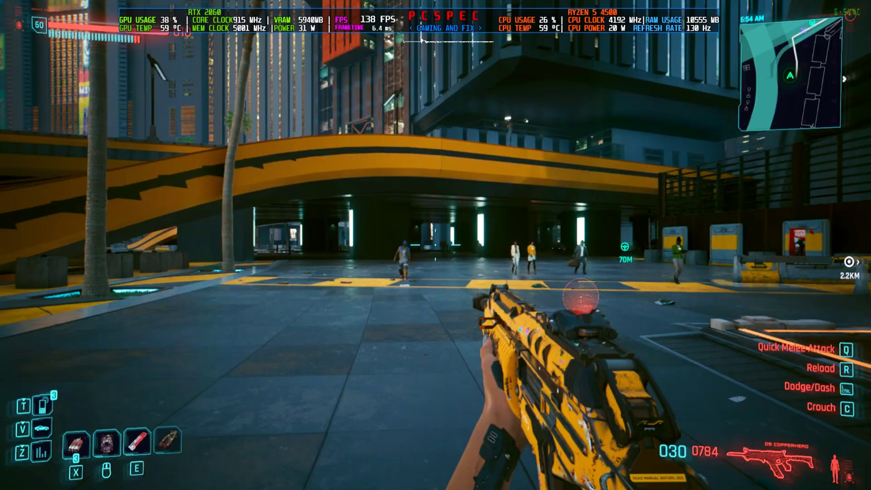
Explore the plaza and the adjoining multi-lane road on foot among the traffic.
{"action": "key", "text": "w"}
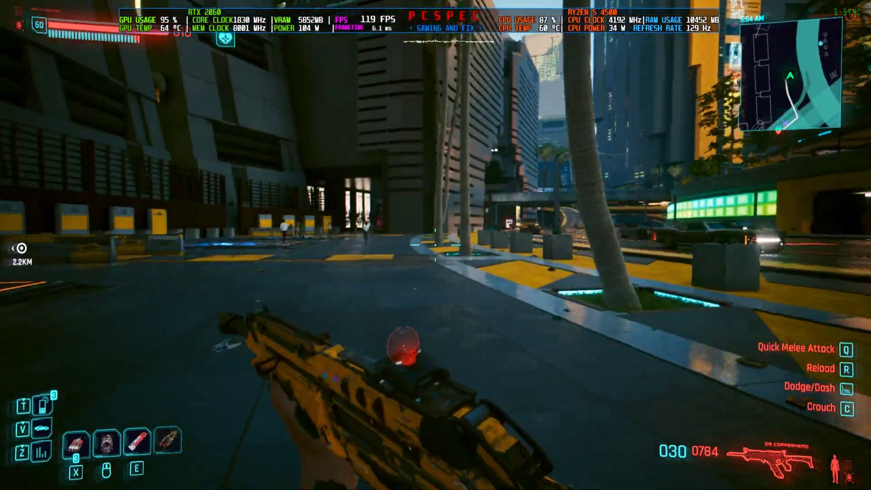
{"action": "key", "text": "space"}
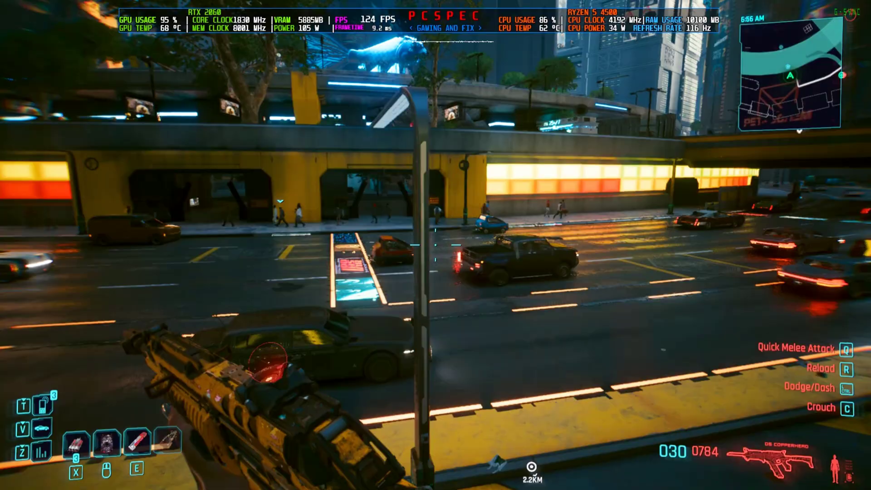
{"action": "key", "text": "w"}
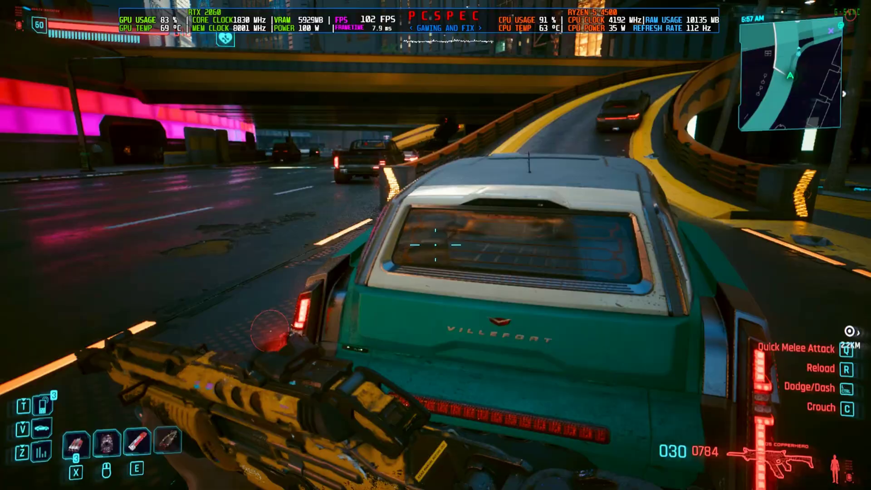
{"action": "key", "text": "Escape"}
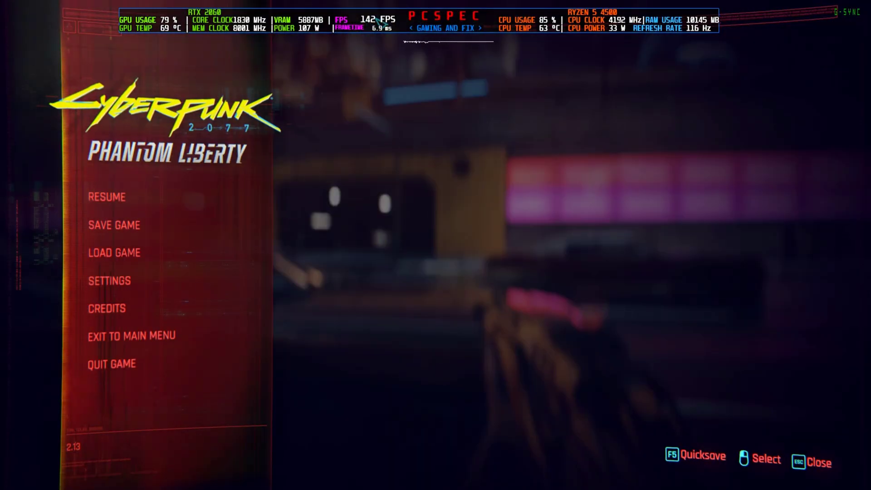
{"action": "key", "text": "Escape"}
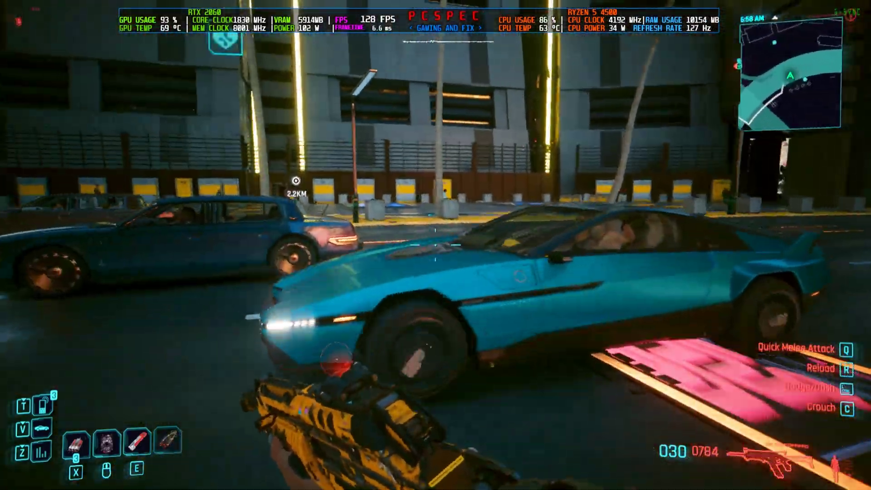
Take over the blue sedan on the road and switch to the third-person driving camera.
{"action": "key", "text": "w"}
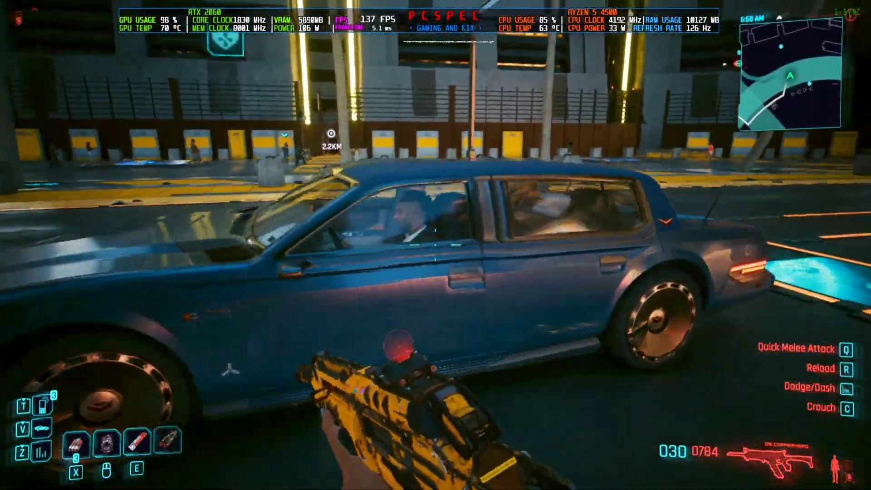
{"action": "key", "text": "f"}
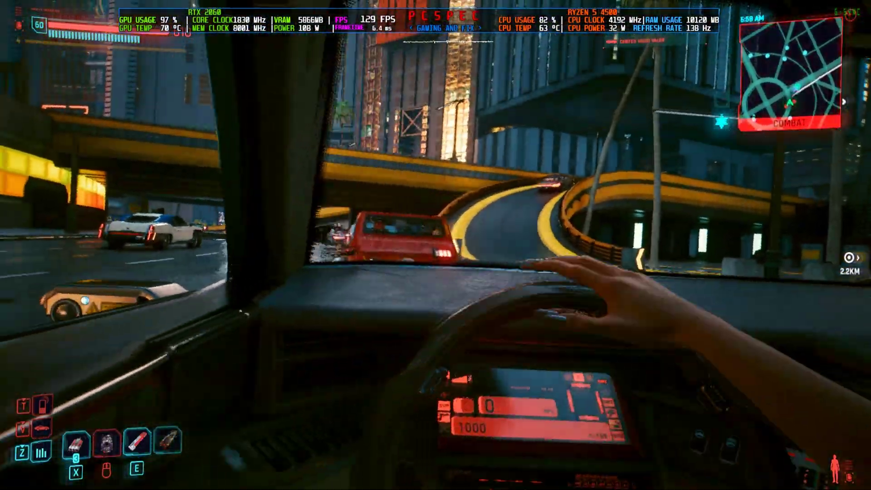
{"action": "key", "text": "q"}
{"action": "key", "text": "d"}
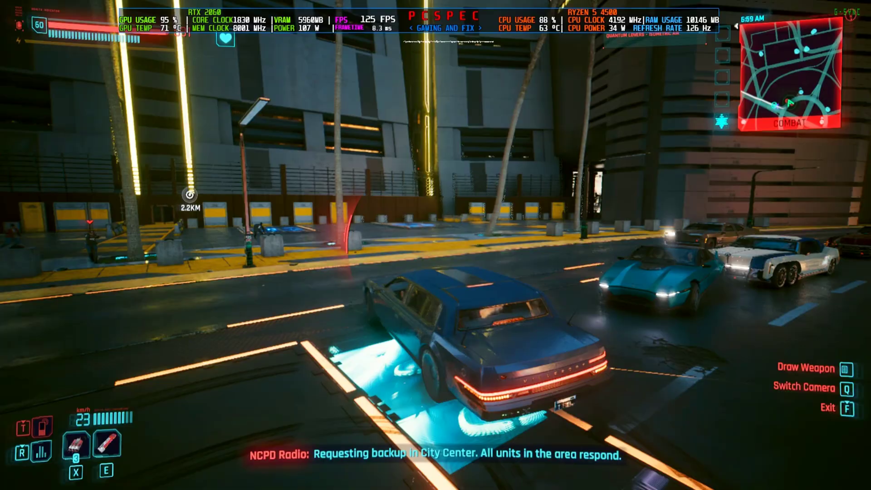
Drive the blue sedan along the circular city road, passing under the overpasses and around traffic.
{"action": "key", "text": "d"}
{"action": "key", "text": "w"}
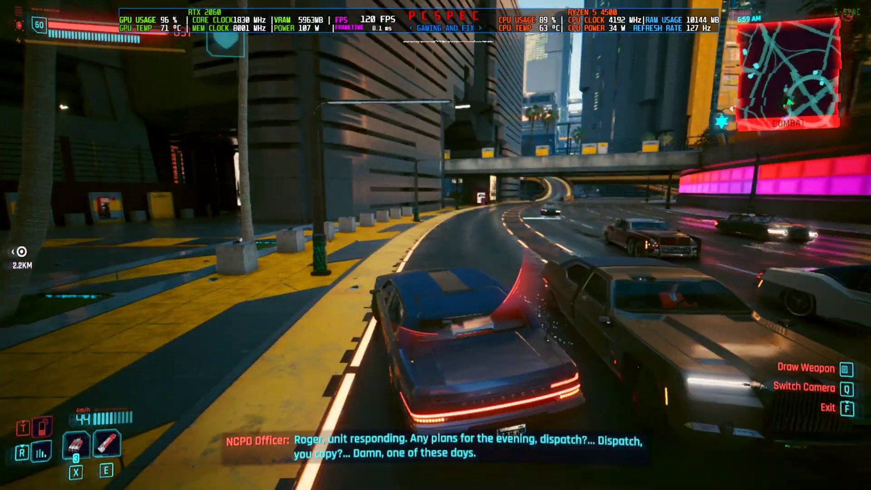
{"action": "key", "text": "w"}
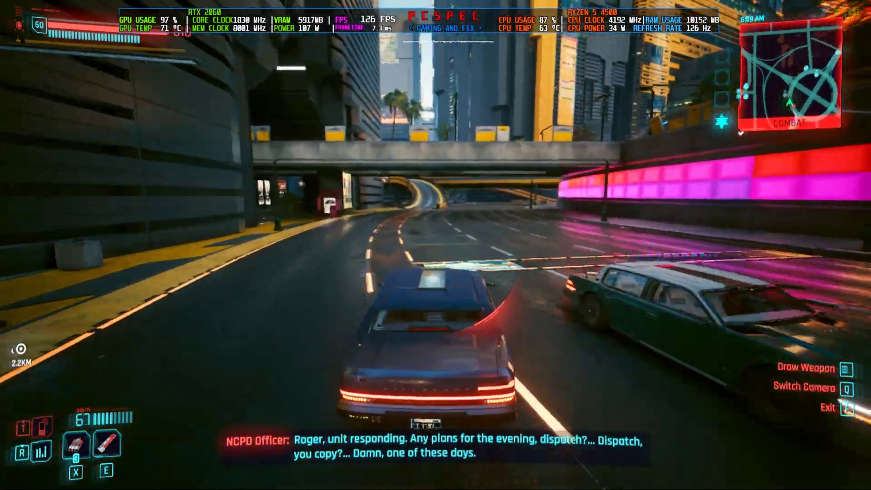
{"action": "key", "text": "w"}
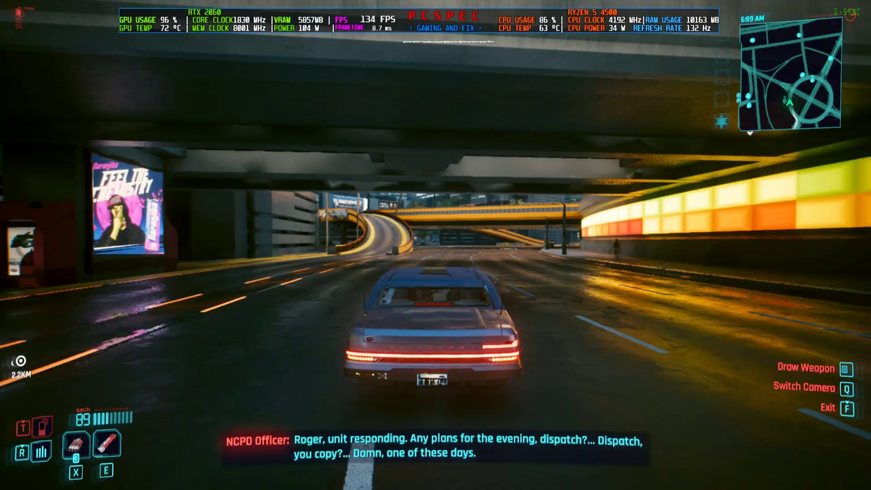
{"action": "key", "text": "w"}
{"action": "key", "text": "d"}
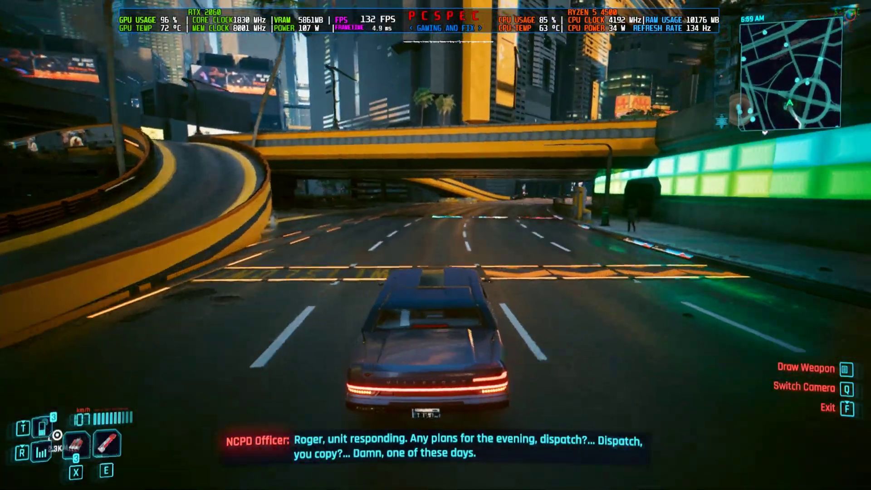
{"action": "key", "text": "w"}
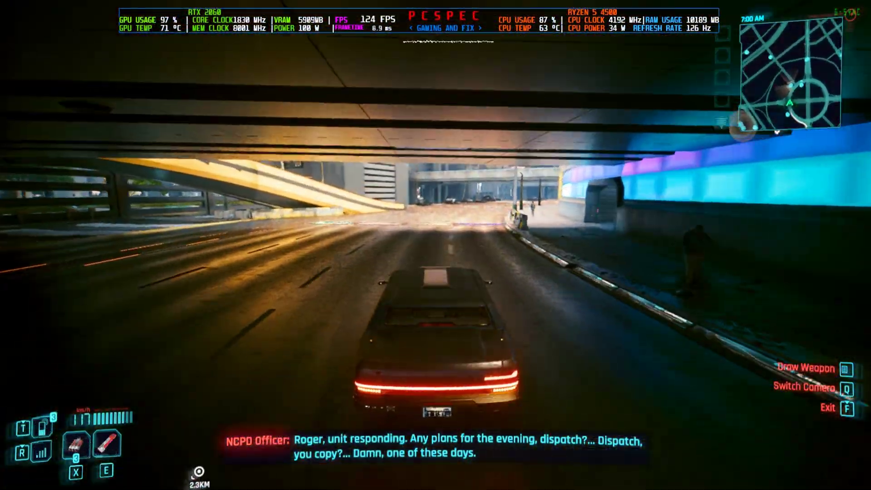
{"action": "key", "text": "s"}
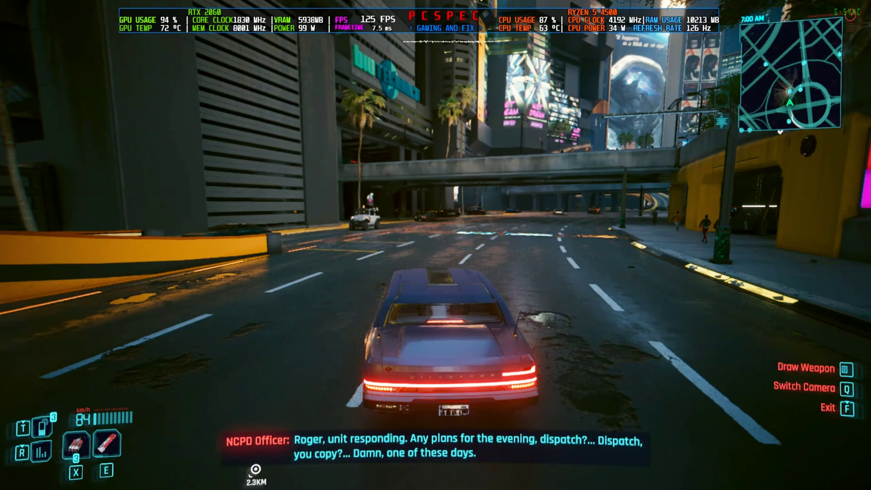
{"action": "key", "text": "w"}
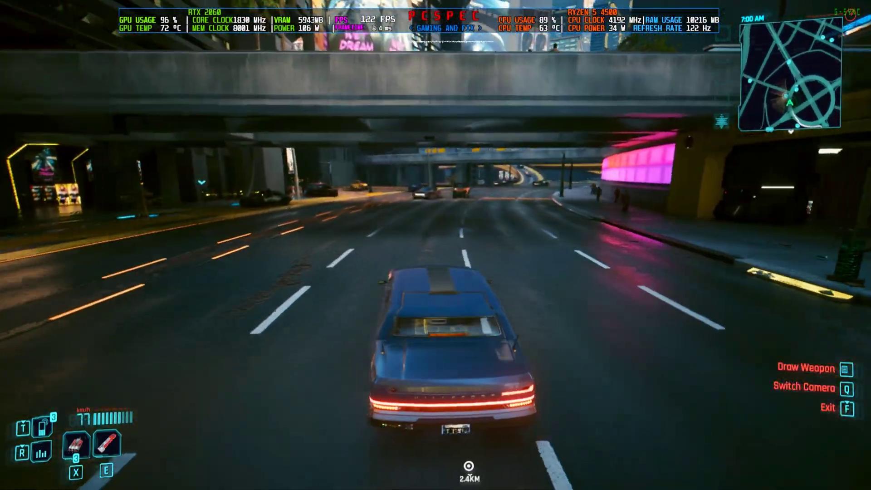
{"action": "key", "text": "w"}
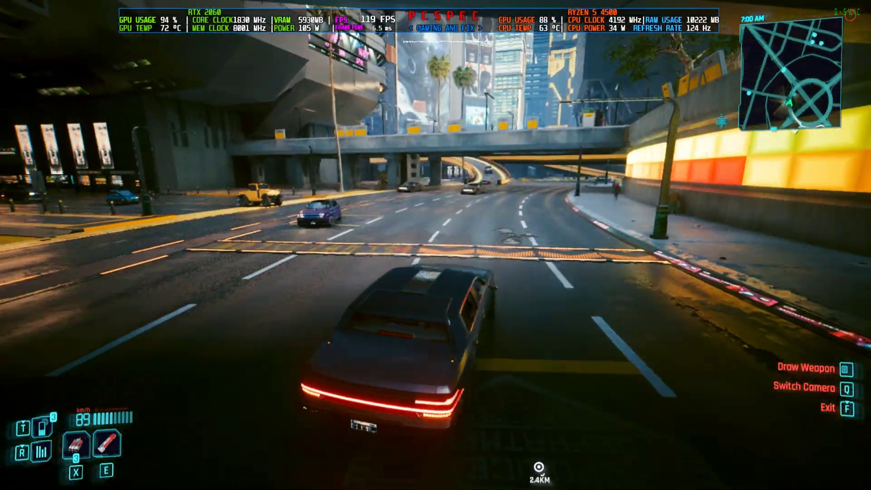
{"action": "key", "text": "a"}
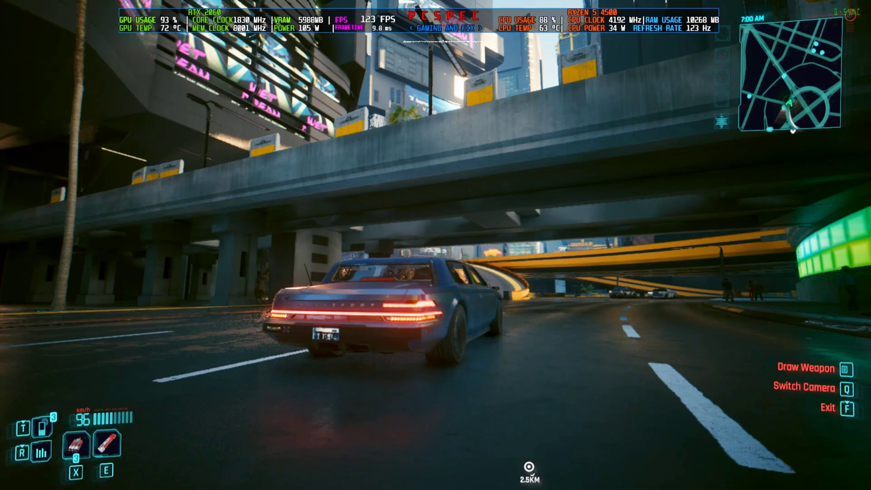
{"action": "key", "text": "s"}
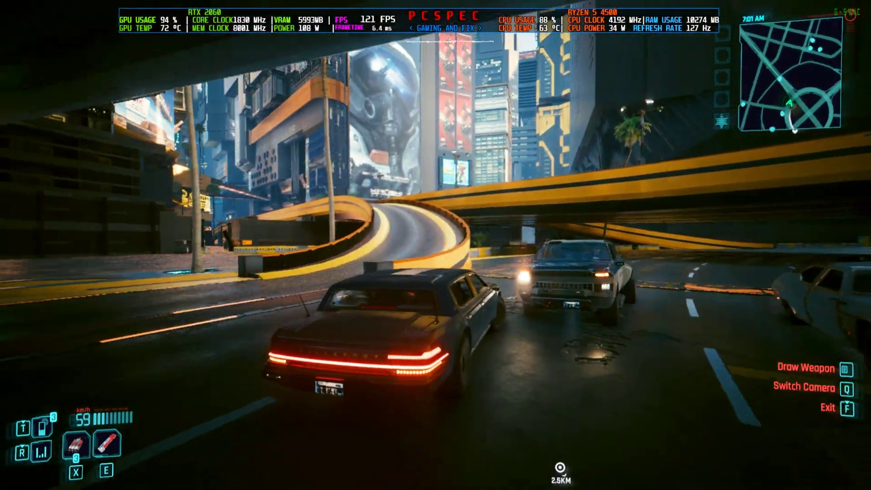
{"action": "key", "text": "w"}
{"action": "key", "text": "d"}
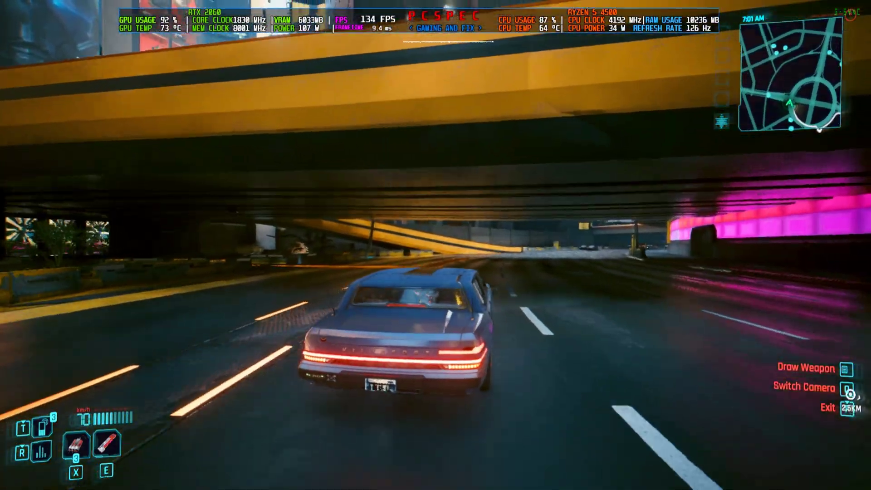
{"action": "key", "text": "w"}
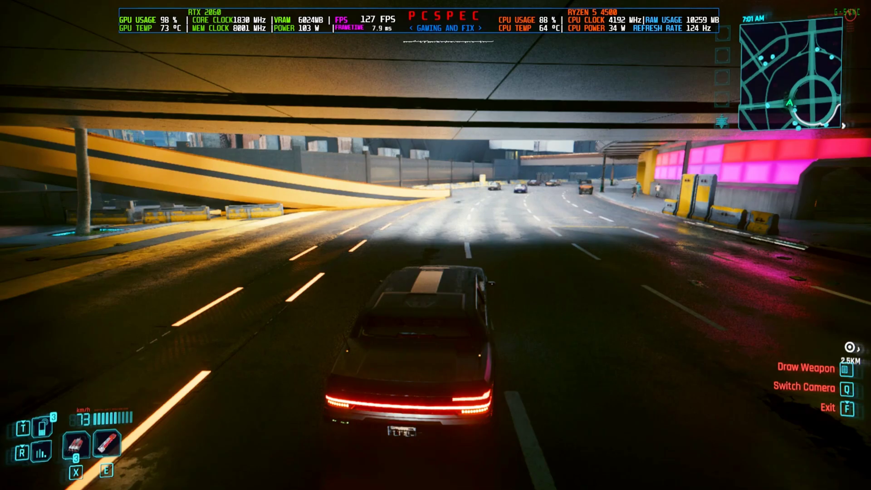
{"action": "key", "text": "w"}
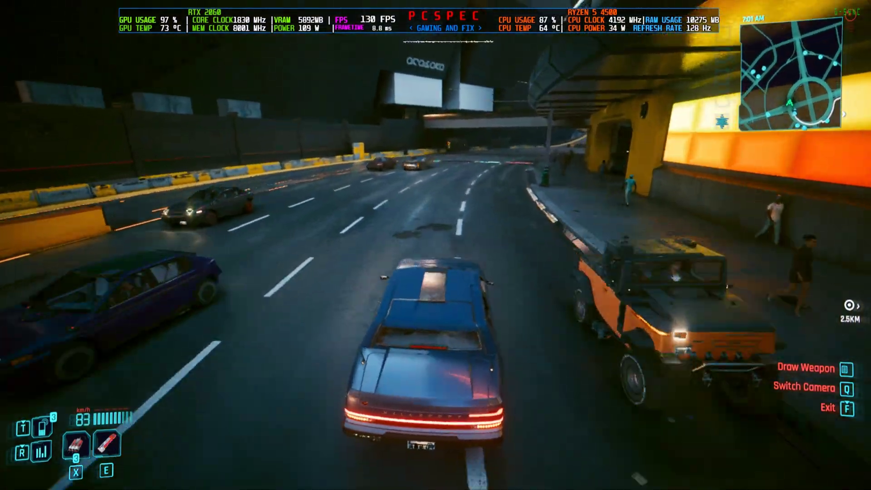
Brake the sedan hard and swing it left across the lanes with the handbrake.
{"action": "key", "text": "s"}
{"action": "key", "text": "a"}
{"action": "key", "text": "space"}
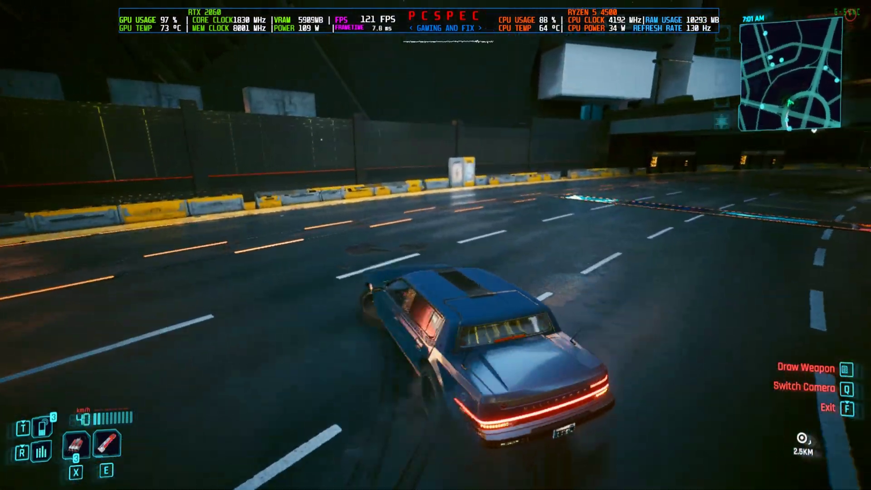
Set Resolution Scaling and Frame Generation to Off in the graphics settings and apply the changes.
{"action": "key", "text": "Escape"}
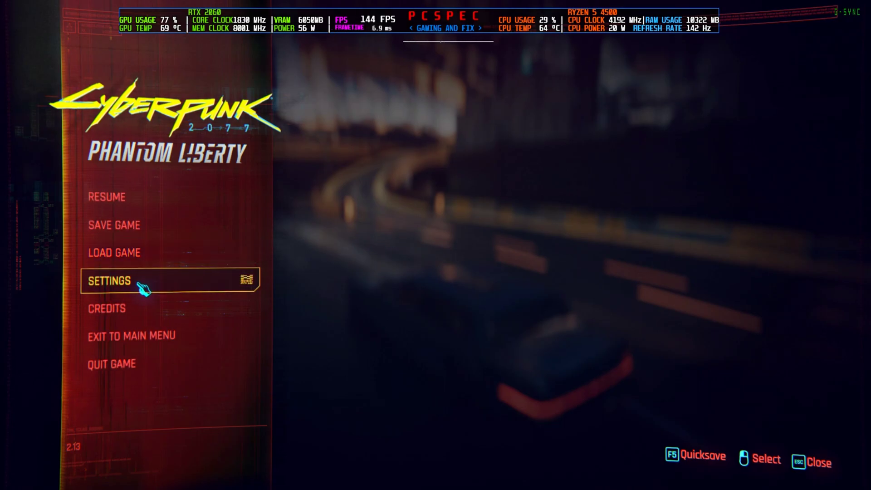
{"action": "left_click", "coordinate": [143, 285]}
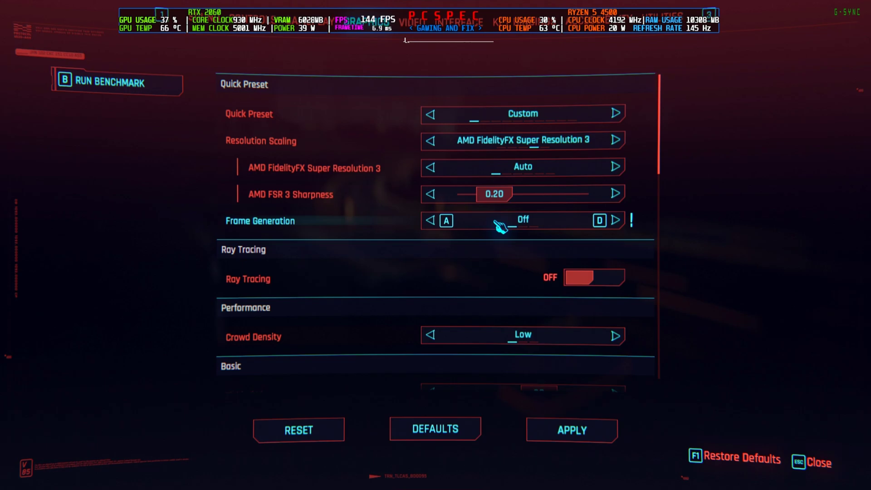
{"action": "left_click", "coordinate": [431, 142]}
{"action": "left_click", "coordinate": [431, 141]}
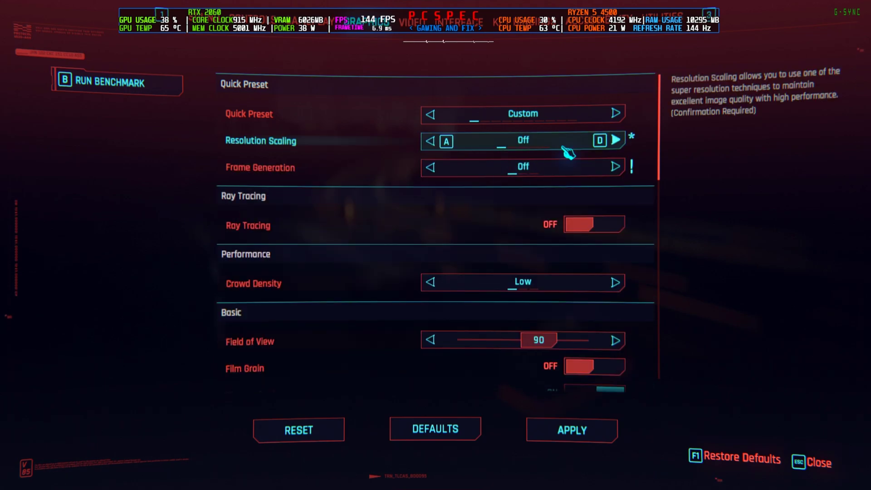
{"action": "left_click", "coordinate": [586, 437]}
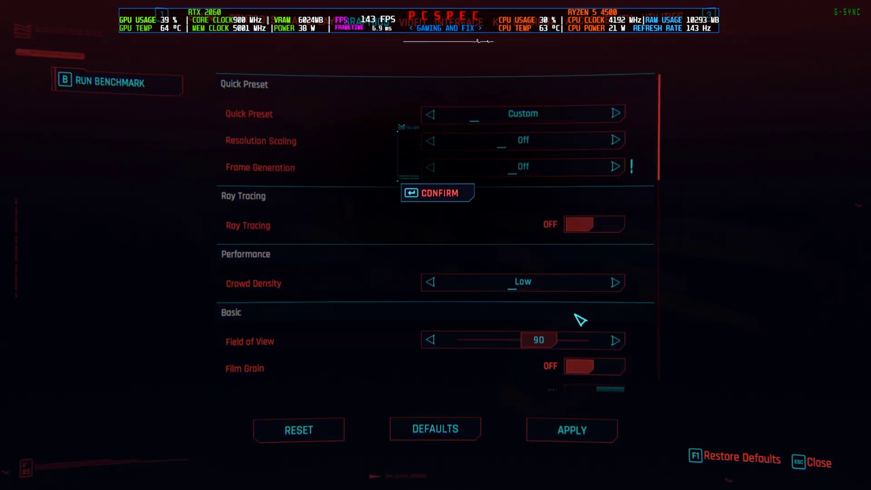
{"action": "left_click", "coordinate": [541, 230]}
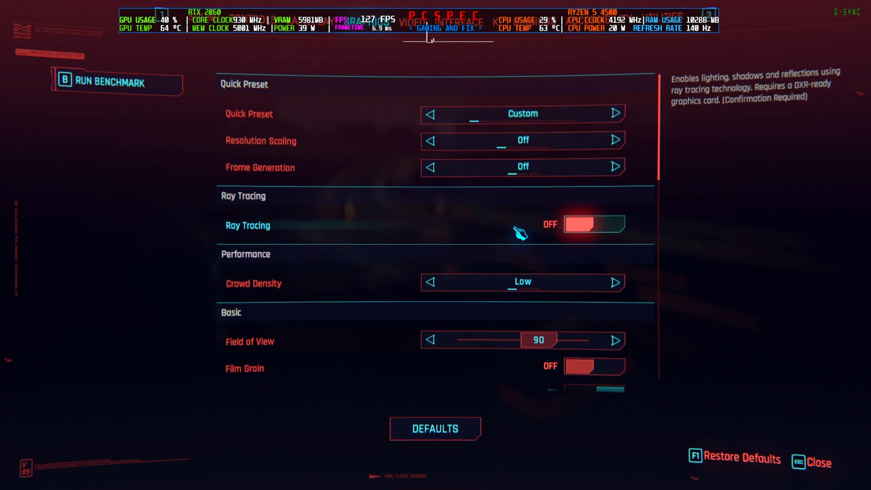
Resume the game and drive the blue sedan past the curved ramp and under the yellow overpass.
{"action": "key", "text": "Escape"}
{"action": "key", "text": "Escape"}
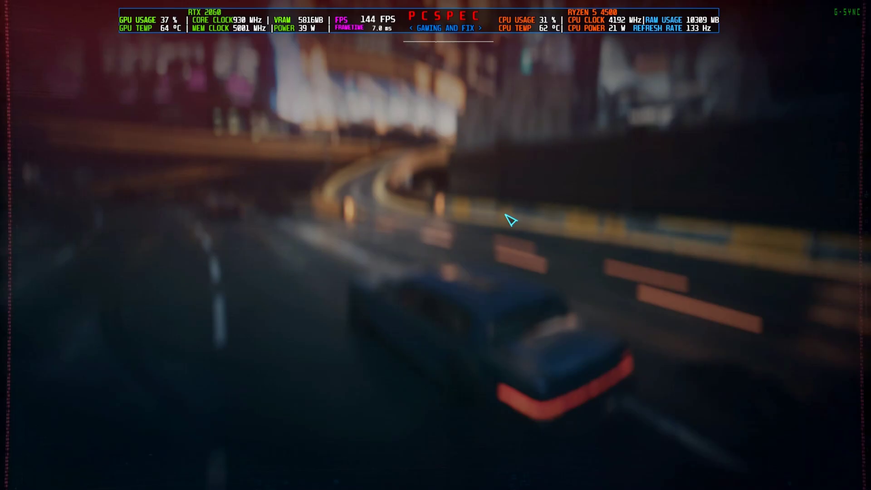
{"action": "key", "text": "w"}
{"action": "key", "text": "d"}
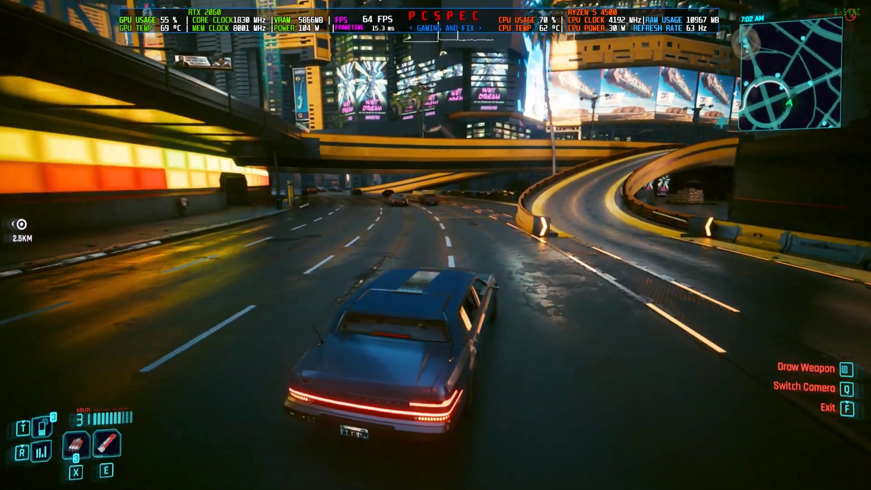
{"action": "key", "text": "a"}
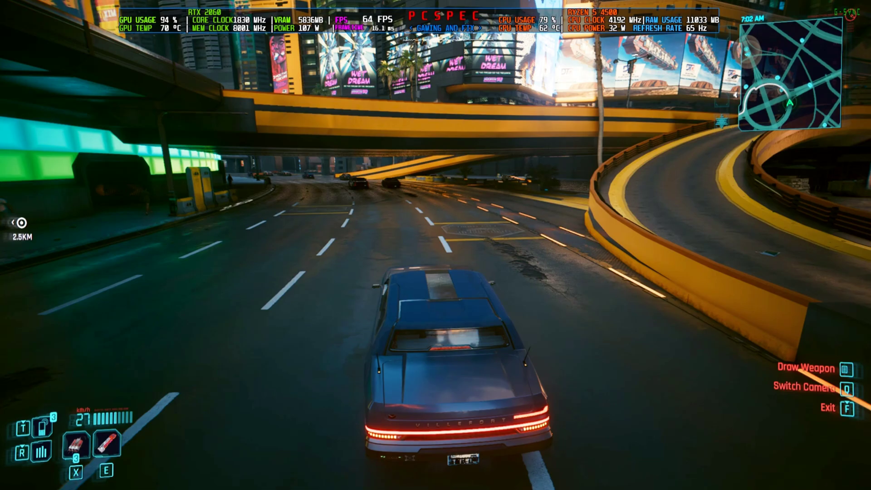
{"action": "key", "text": "w"}
{"action": "key", "text": "w"}
{"action": "key", "text": "a"}
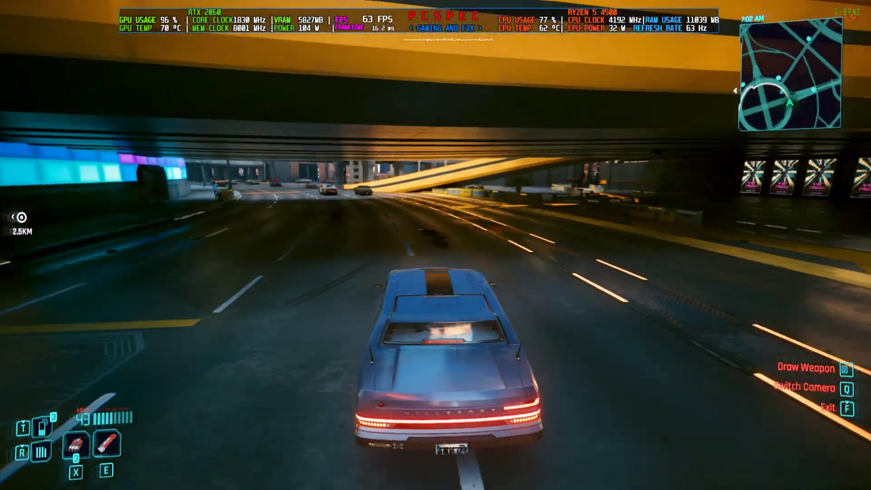
Pause the game and quit to the desktop without saving.
{"action": "key", "text": "Escape"}
{"action": "left_click", "coordinate": [142, 366]}
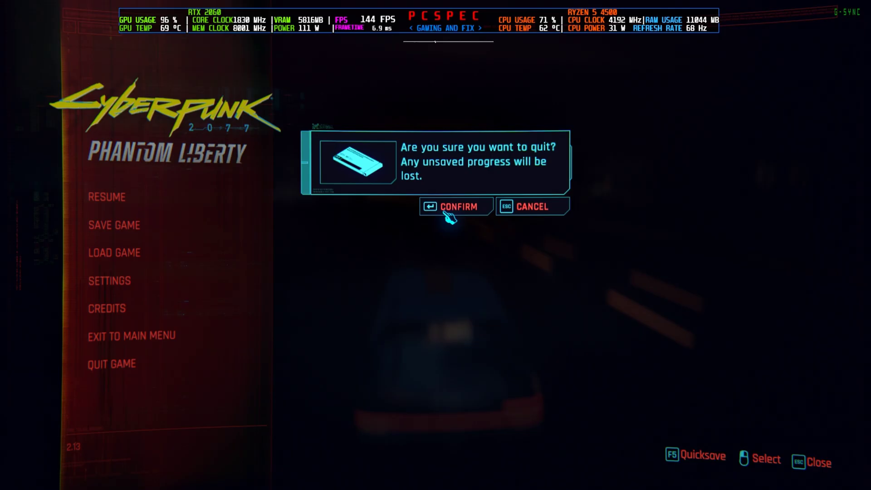
{"action": "left_click", "coordinate": [446, 212]}
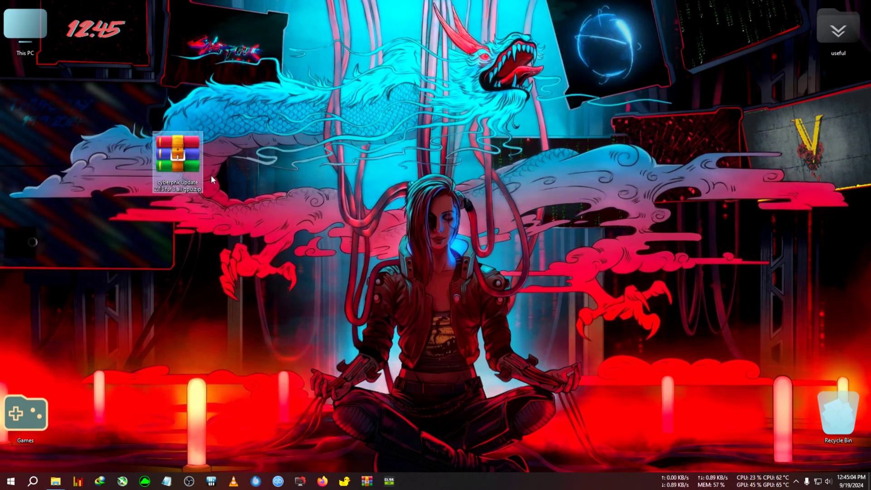
Move the "cyberpnk update 2.13 fsr 3 all gpu.zip" archive to the desktop's edge and extract it there.
{"action": "left_click_drag", "start_coordinate": [187, 182], "coordinate": [85, 182]}
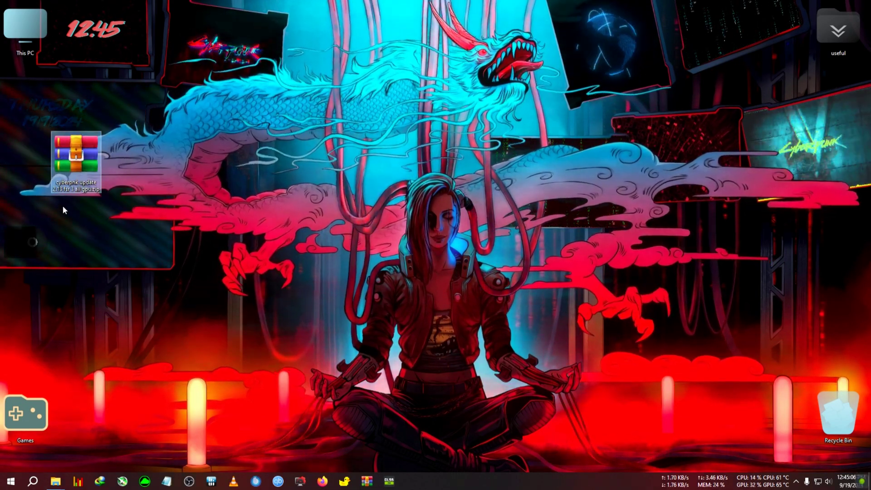
{"action": "left_click_drag", "start_coordinate": [82, 181], "coordinate": [21, 194]}
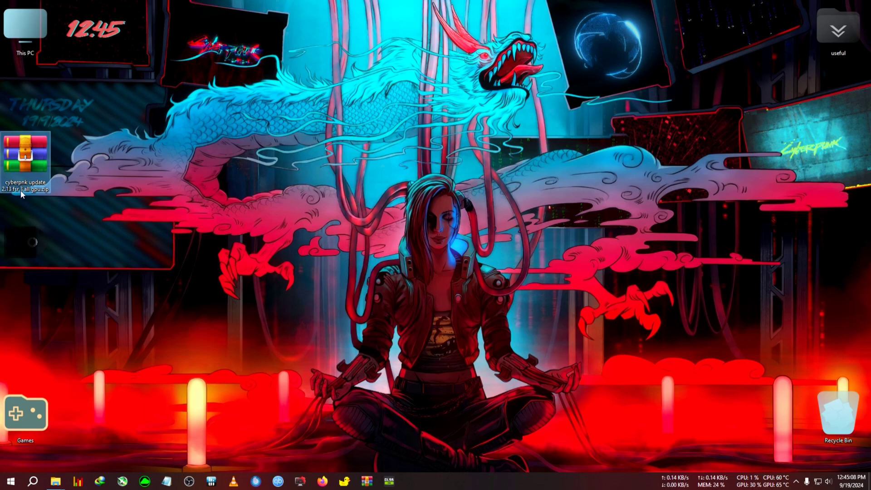
{"action": "right_click", "coordinate": [41, 160]}
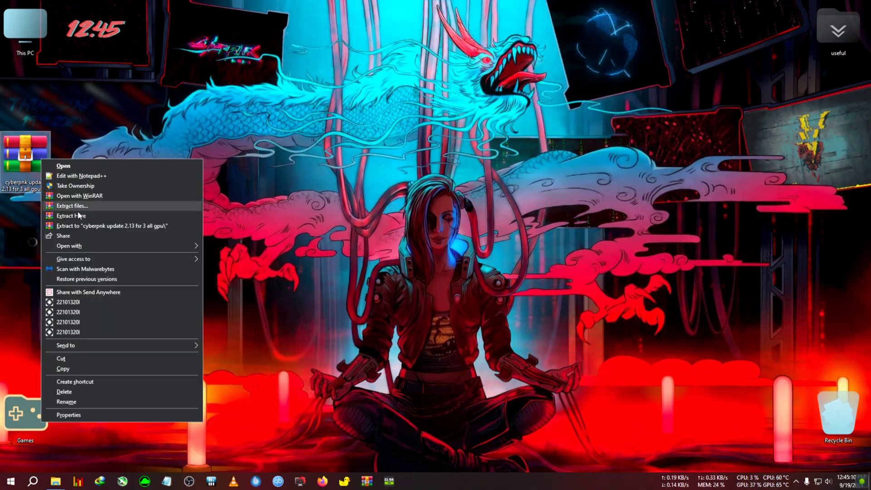
{"action": "left_click", "coordinate": [78, 216]}
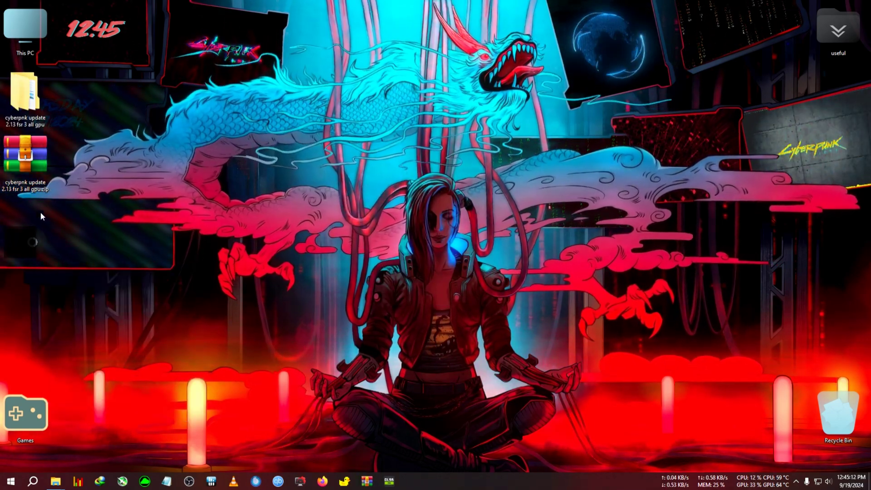
Place the extracted folder below its archive, open it down to the inner folder of mod files, and reposition its window.
{"action": "left_click_drag", "start_coordinate": [25, 93], "coordinate": [34, 238]}
{"action": "double_click", "coordinate": [32, 229]}
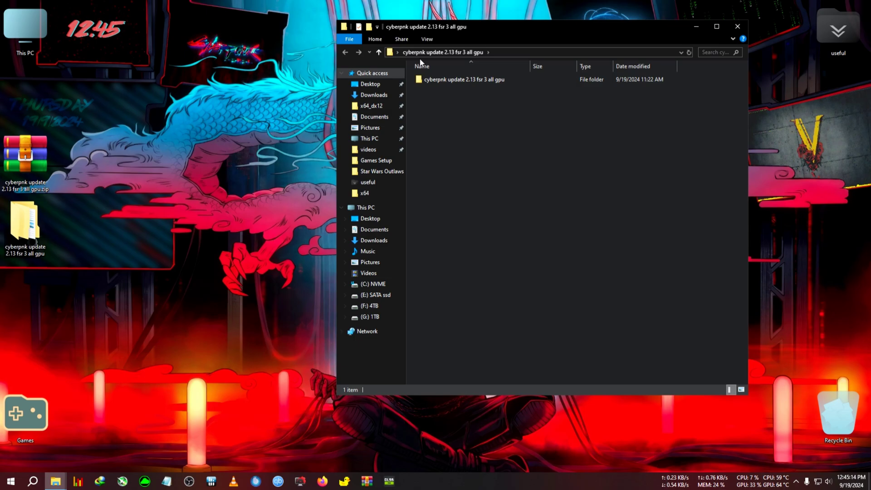
{"action": "left_click_drag", "start_coordinate": [430, 27], "coordinate": [232, 78]}
{"action": "double_click", "coordinate": [259, 131]}
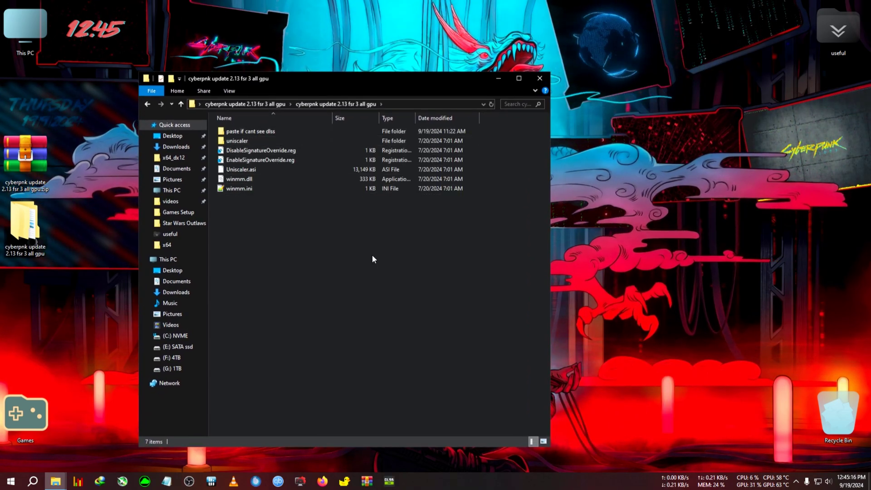
{"action": "left_click_drag", "start_coordinate": [372, 254], "coordinate": [249, 129]}
{"action": "left_click", "coordinate": [467, 241]}
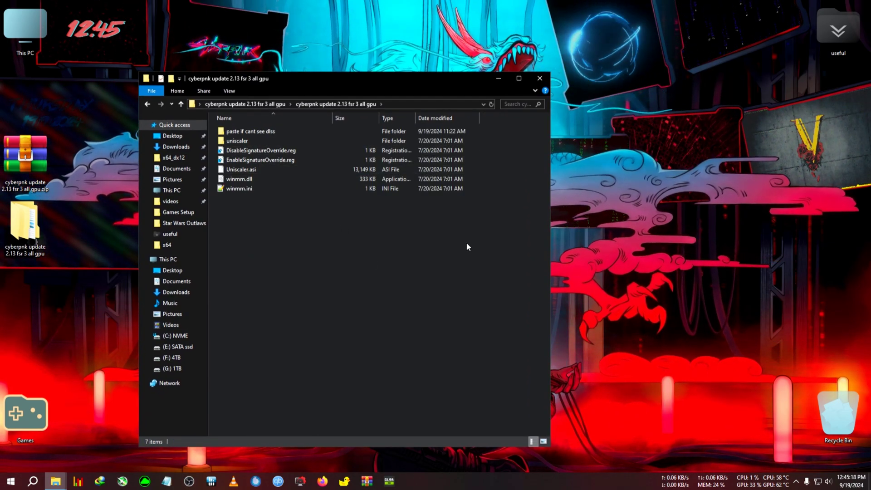
{"action": "left_click_drag", "start_coordinate": [317, 80], "coordinate": [272, 112]}
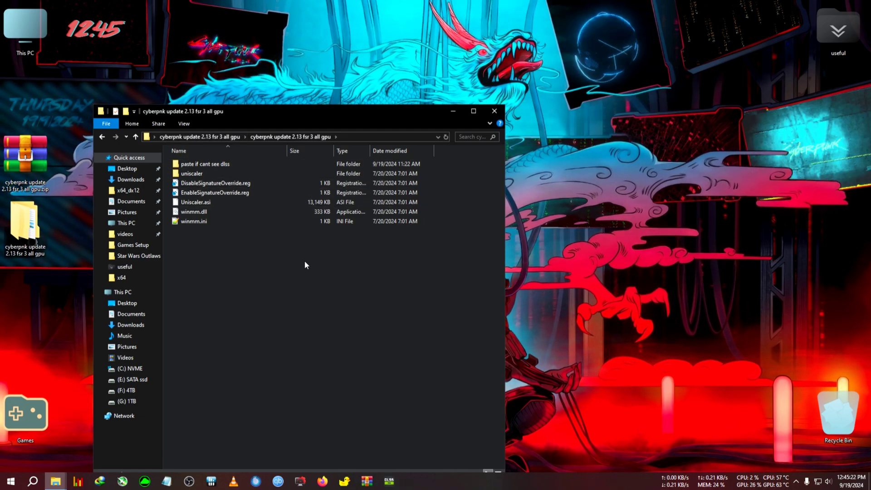
{"action": "left_click_drag", "start_coordinate": [281, 113], "coordinate": [268, 101]}
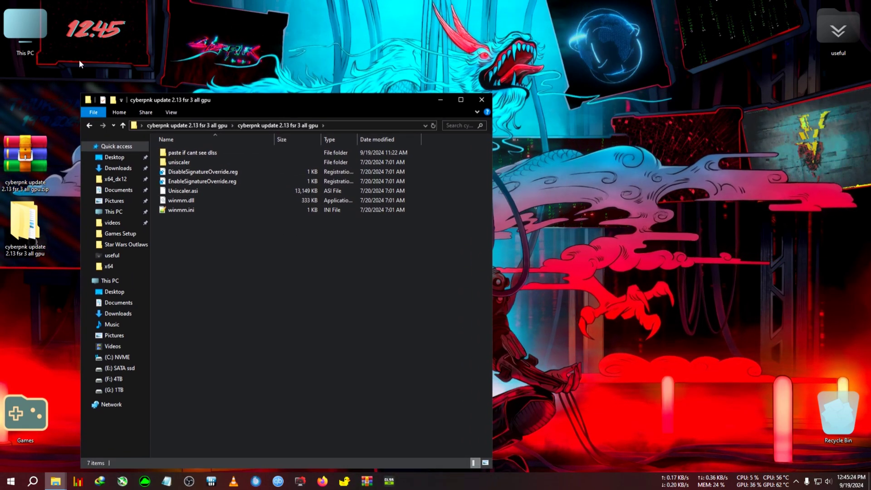
Open This PC in a second window and arrange it beside a narrowed mod folder window without overlap.
{"action": "double_click", "coordinate": [25, 28]}
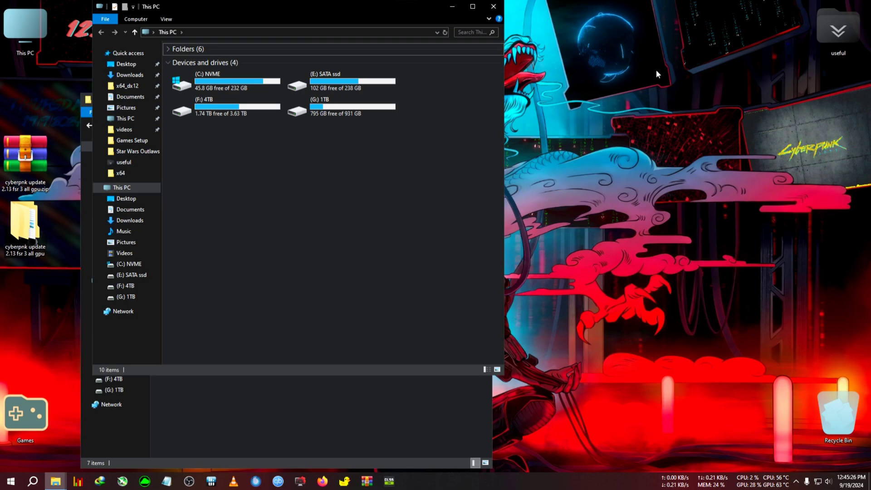
{"action": "left_click_drag", "start_coordinate": [298, 9], "coordinate": [652, 32]}
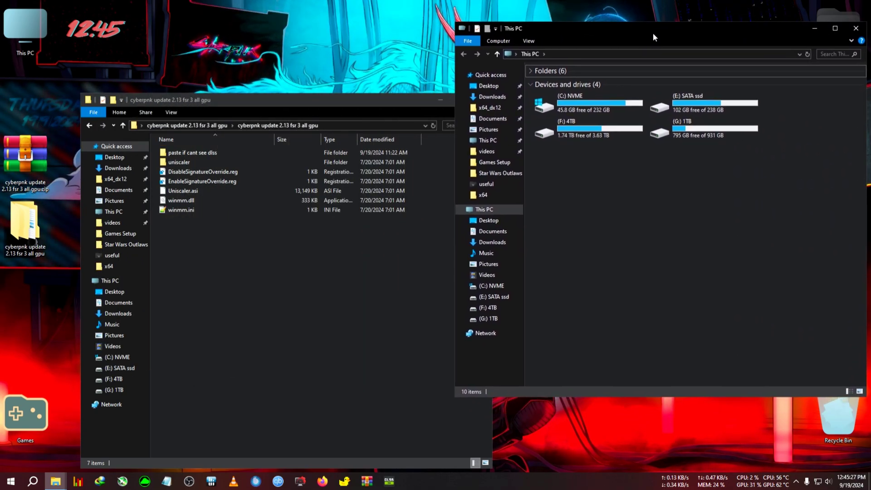
{"action": "left_click", "coordinate": [415, 95]}
{"action": "left_click_drag", "start_coordinate": [492, 119], "coordinate": [454, 119]}
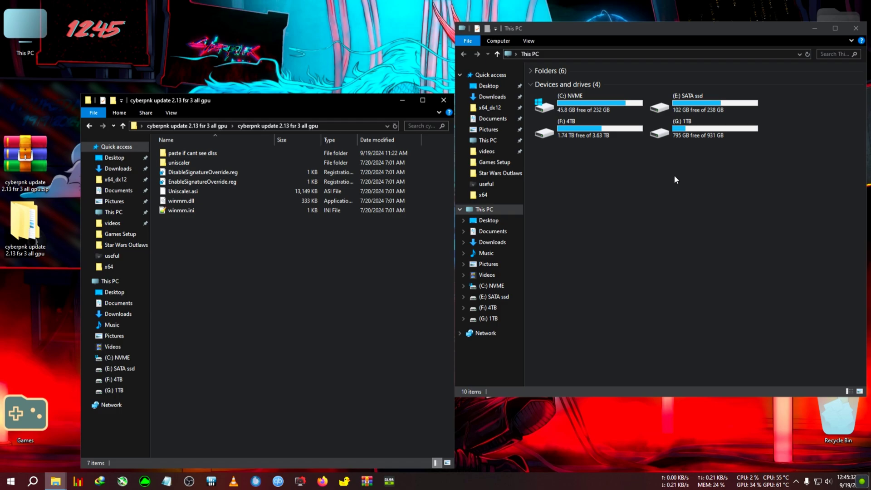
Open the game's executable folder at E: SATA ssd > Cyberpunk 2077 > bin > x64.
{"action": "double_click", "coordinate": [706, 107]}
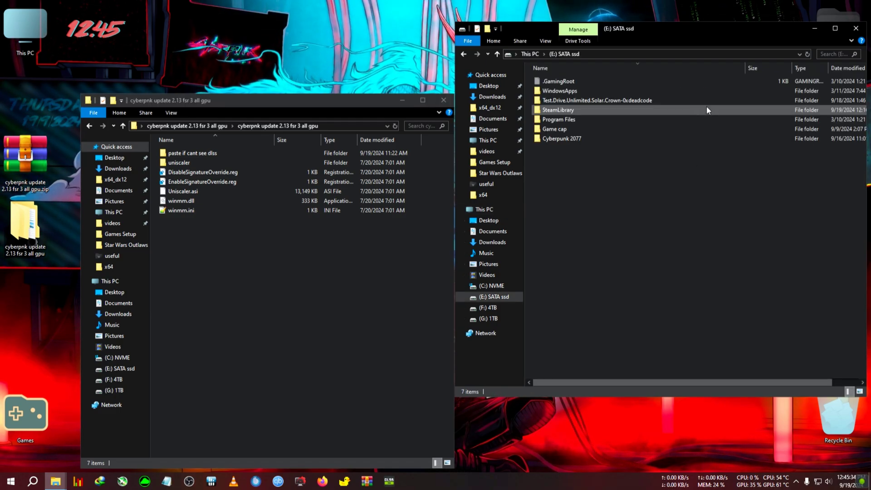
{"action": "double_click", "coordinate": [562, 139]}
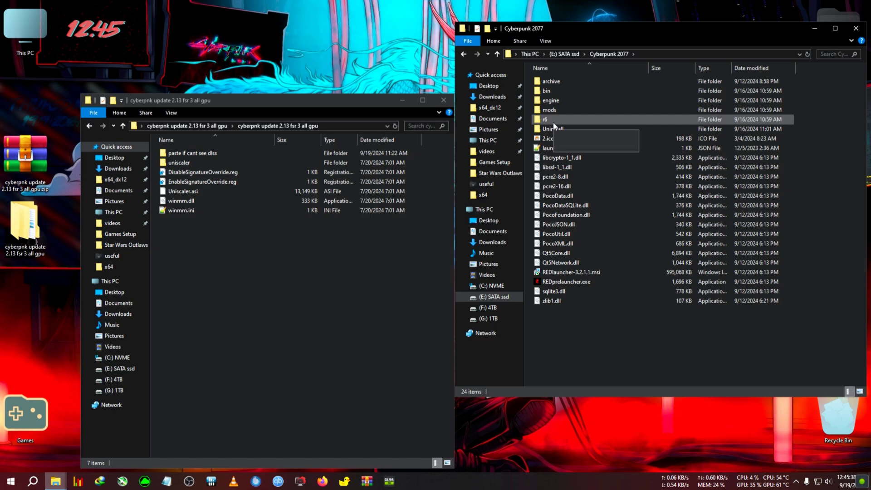
{"action": "double_click", "coordinate": [561, 91]}
{"action": "double_click", "coordinate": [564, 83]}
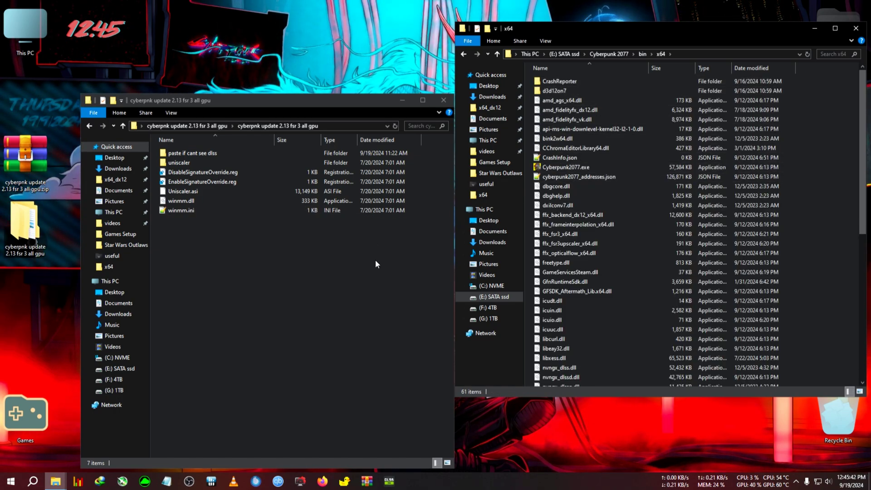
Copy the uniscaler folder and the five mod files, leaving out "paste if cant see dlss", into the game's x64 folder.
{"action": "left_click_drag", "start_coordinate": [375, 259], "coordinate": [200, 162]}
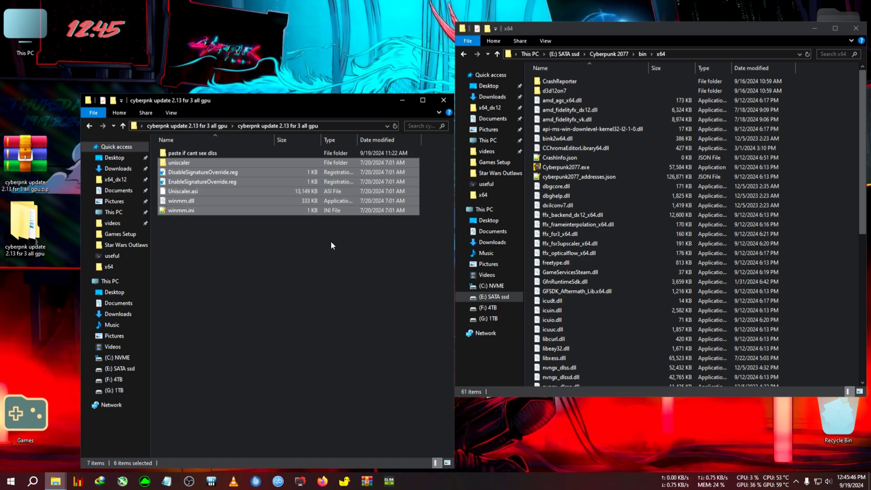
{"action": "left_click", "coordinate": [366, 245]}
{"action": "left_click_drag", "start_coordinate": [306, 247], "coordinate": [200, 164]}
{"action": "right_click", "coordinate": [237, 173]}
{"action": "left_click", "coordinate": [272, 353]}
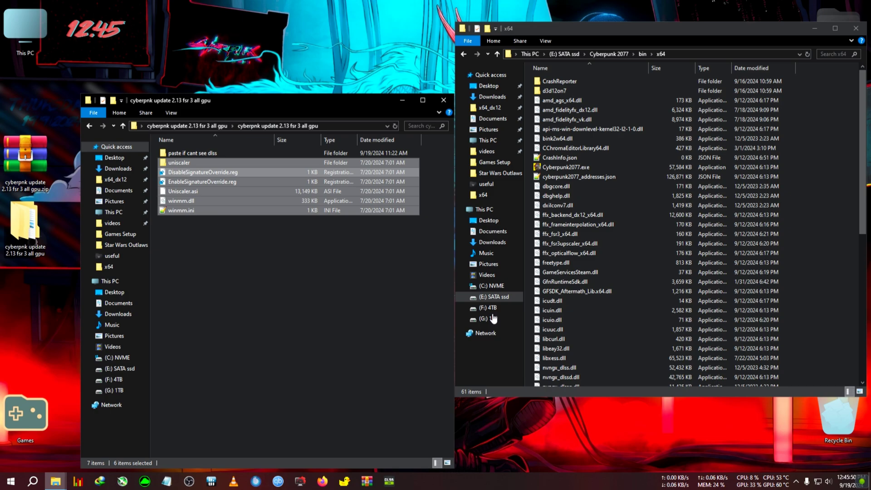
{"action": "right_click", "coordinate": [813, 227]}
{"action": "left_click", "coordinate": [806, 282]}
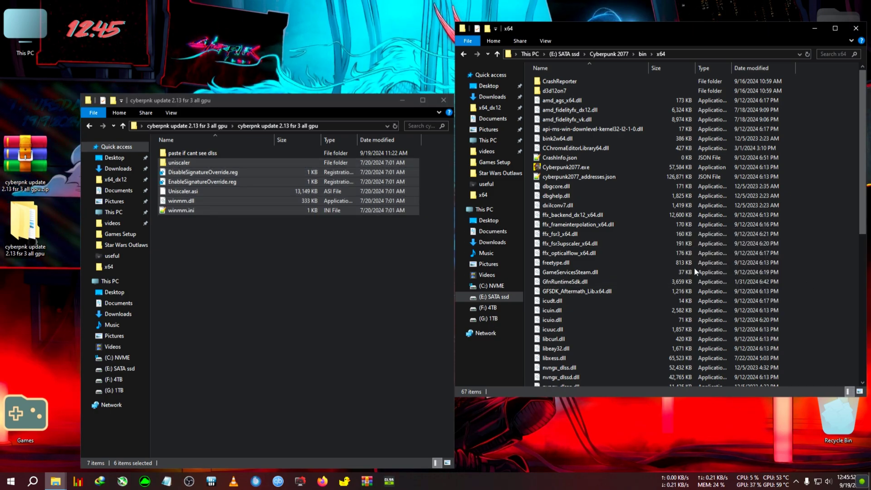
Look at nvngx.dll inside the "paste if cant see dlss" folder and return to the mod folder.
{"action": "double_click", "coordinate": [278, 153]}
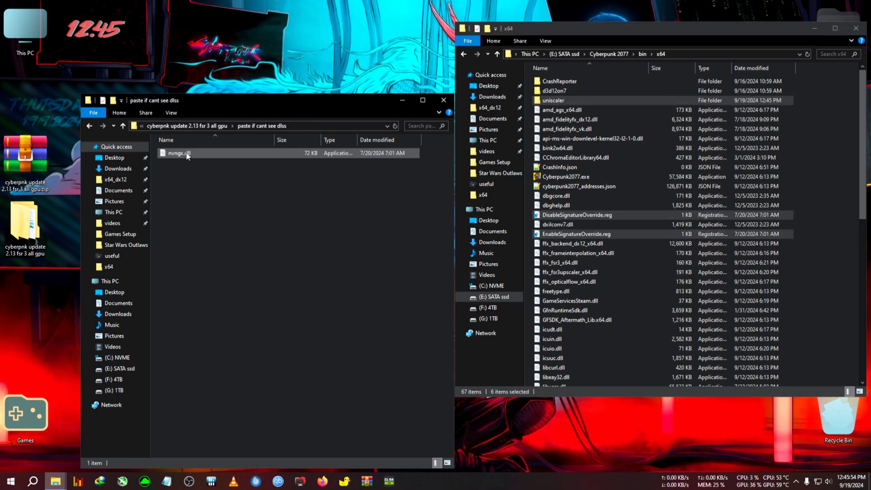
{"action": "left_click_drag", "start_coordinate": [182, 155], "coordinate": [232, 164]}
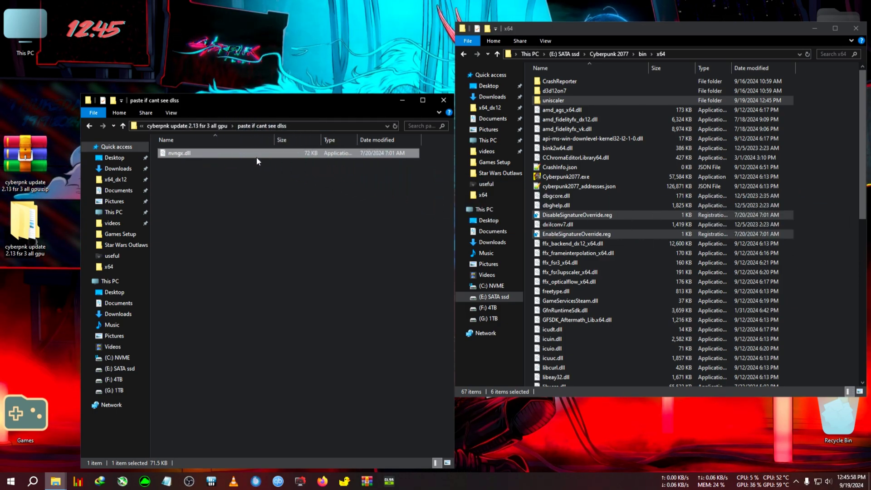
{"action": "left_click", "coordinate": [823, 200]}
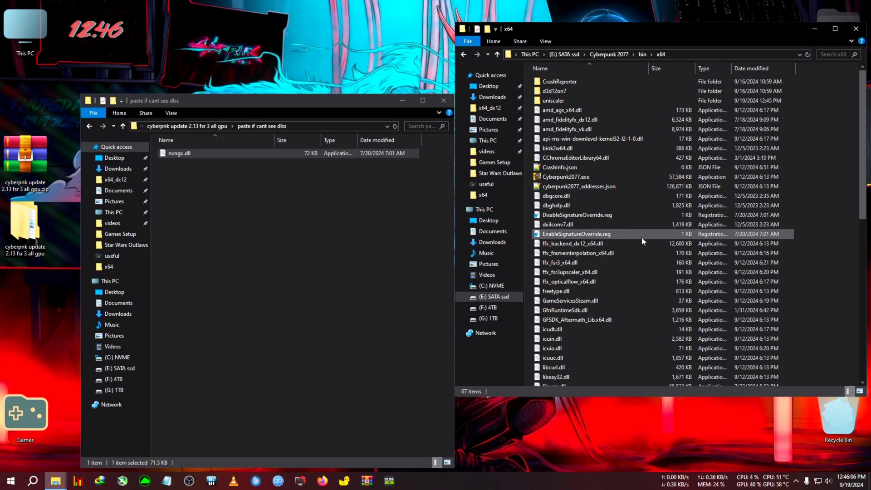
{"action": "left_click", "coordinate": [90, 126]}
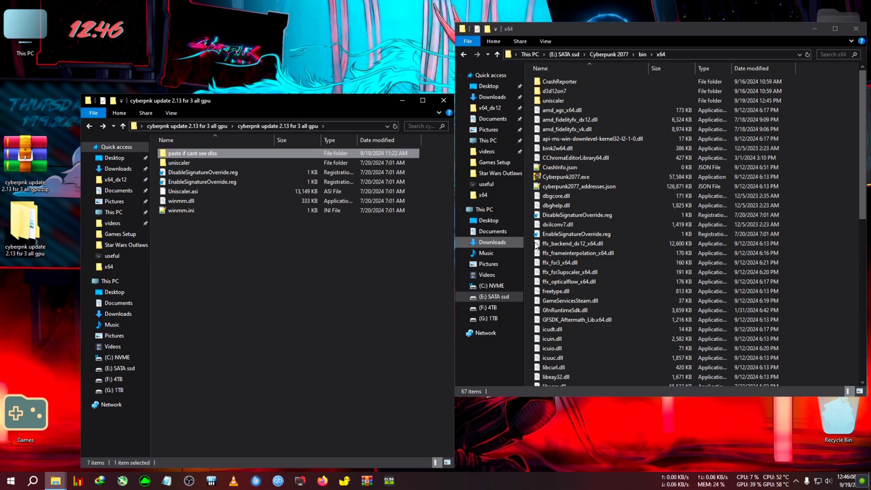
Merge EnableSignatureOverride.reg from the x64 folder into the registry, confirming the prompts.
{"action": "double_click", "coordinate": [575, 234]}
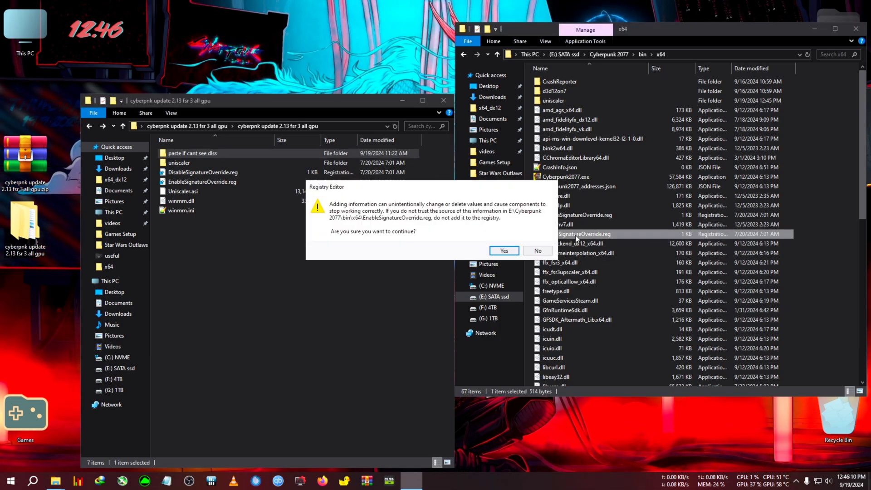
{"action": "left_click", "coordinate": [504, 252]}
{"action": "left_click", "coordinate": [536, 239]}
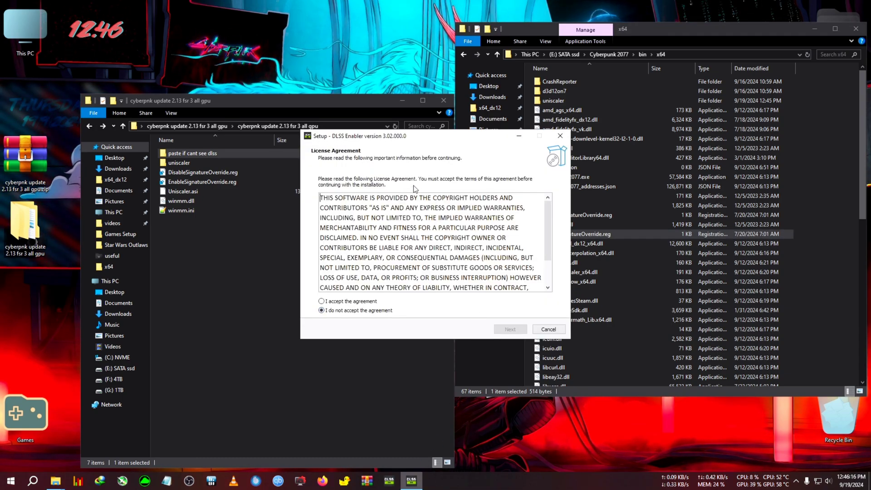
Exit the DLSS Enabler setup at its license agreement without installing it.
{"action": "left_click_drag", "start_coordinate": [420, 140], "coordinate": [341, 221]}
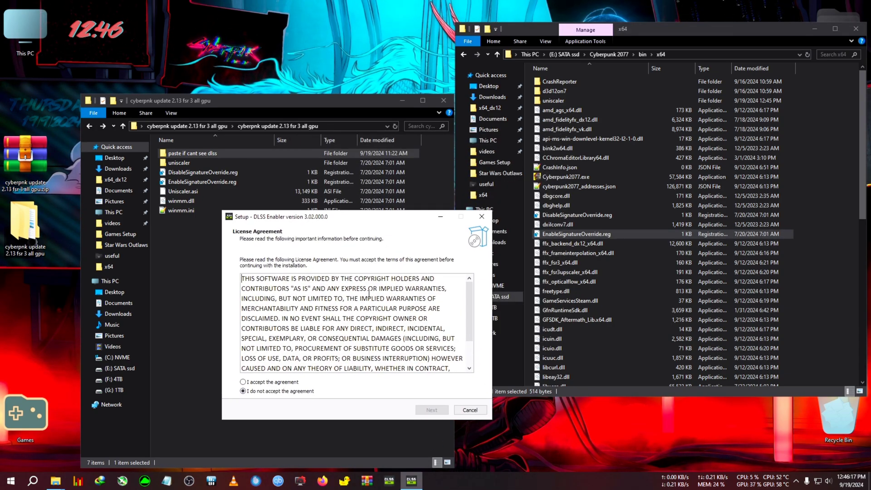
{"action": "left_click", "coordinate": [482, 217]}
{"action": "left_click", "coordinate": [469, 286]}
Close the mod folder window and launch Cyberpunk2077.exe from the x64 folder.
{"action": "left_click", "coordinate": [580, 216]}
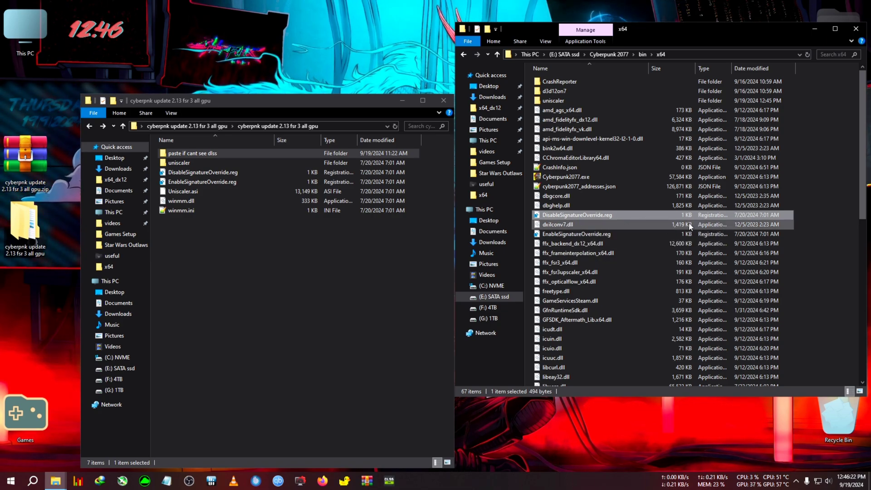
{"action": "left_click", "coordinate": [848, 188]}
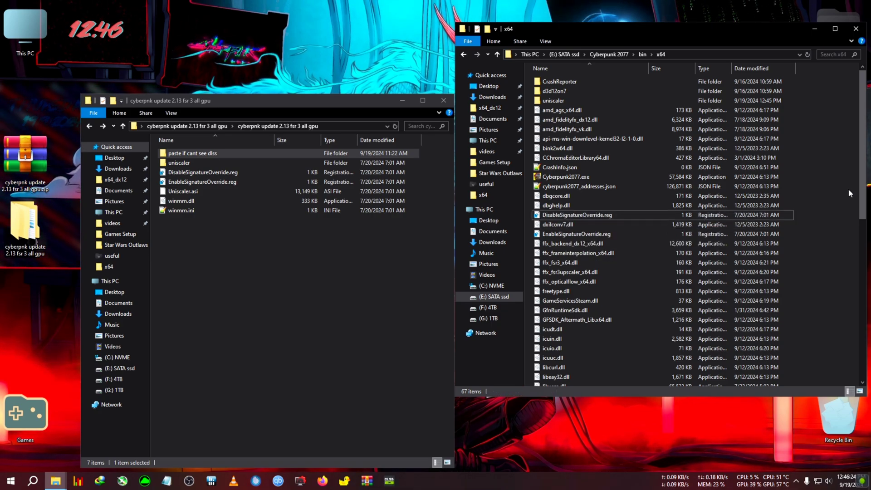
{"action": "left_click", "coordinate": [444, 101]}
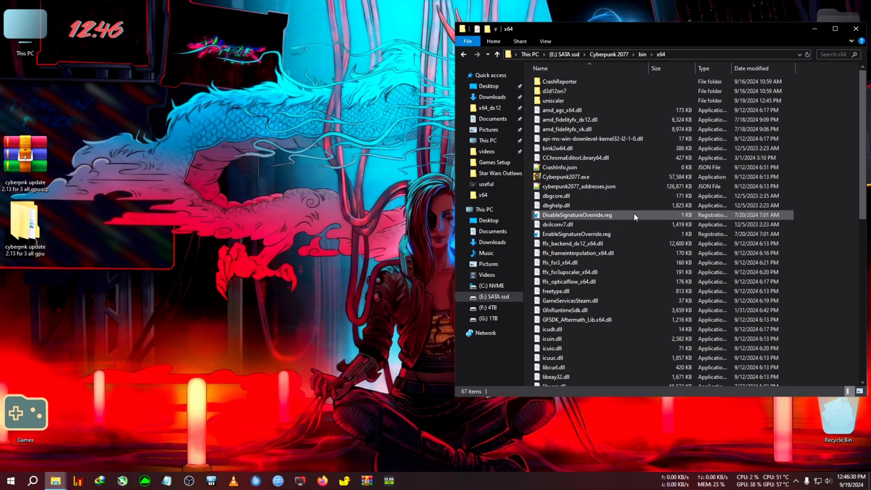
{"action": "double_click", "coordinate": [553, 178]}
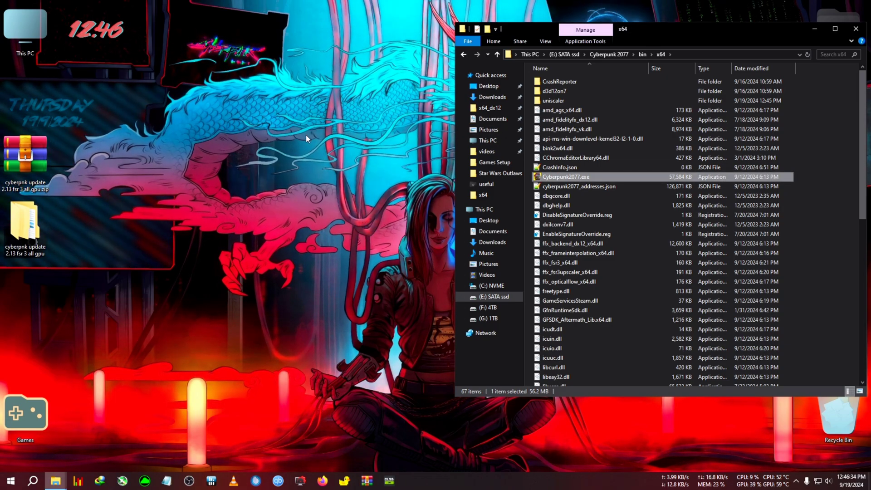
Open uniscaler.config.toml from the x64 folder in Notepad++ and narrow its window.
{"action": "left_click_drag", "start_coordinate": [860, 137], "coordinate": [865, 301]}
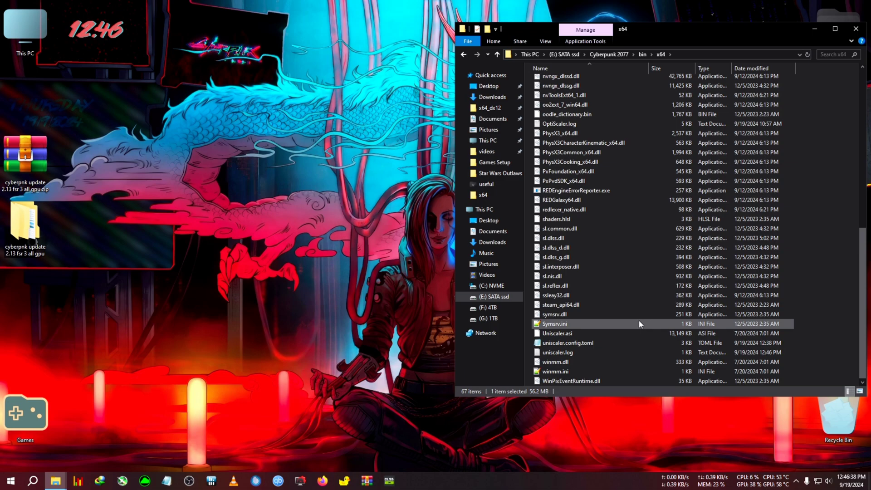
{"action": "left_click", "coordinate": [574, 344]}
{"action": "right_click", "coordinate": [574, 345]}
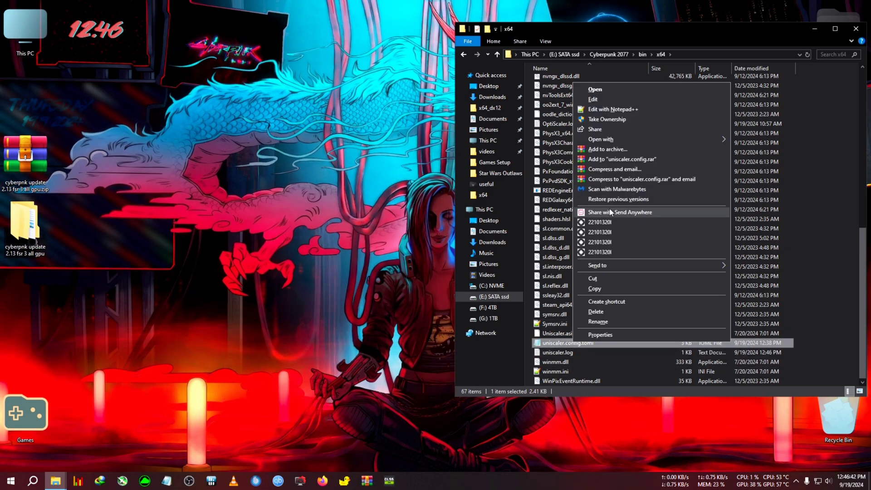
{"action": "mouse_move", "coordinate": [653, 139]}
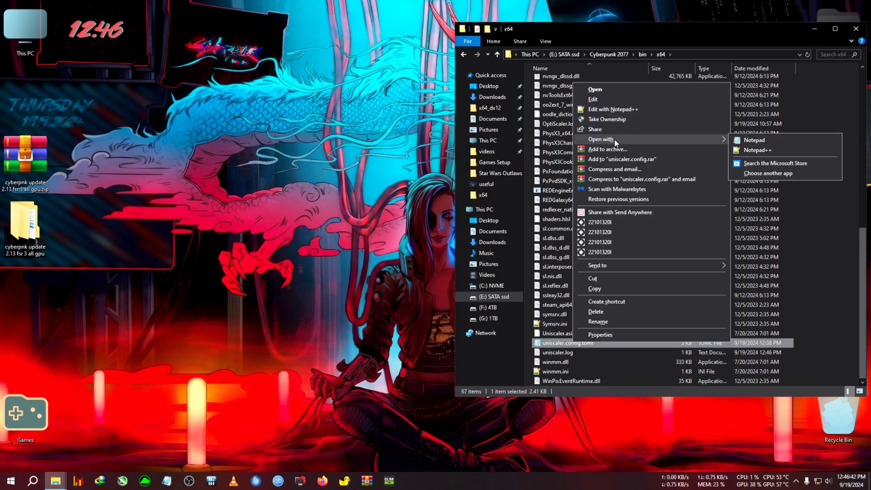
{"action": "left_click", "coordinate": [757, 149]}
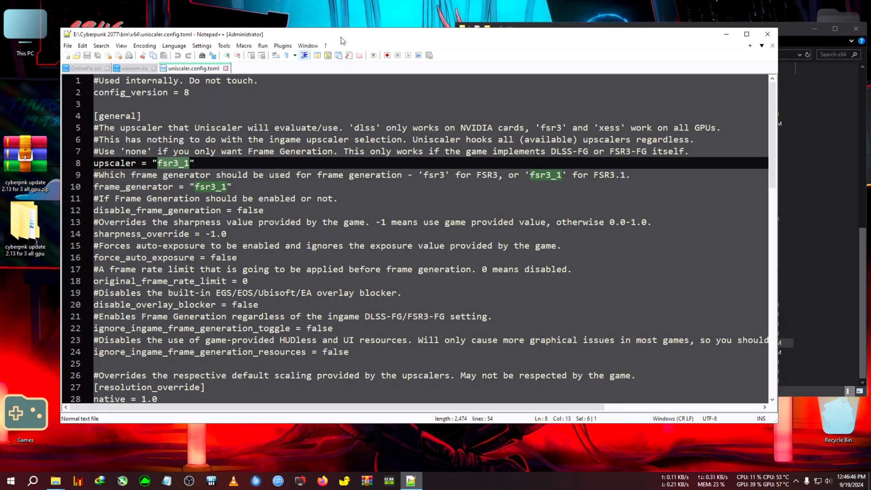
{"action": "left_click_drag", "start_coordinate": [341, 38], "coordinate": [325, 37]}
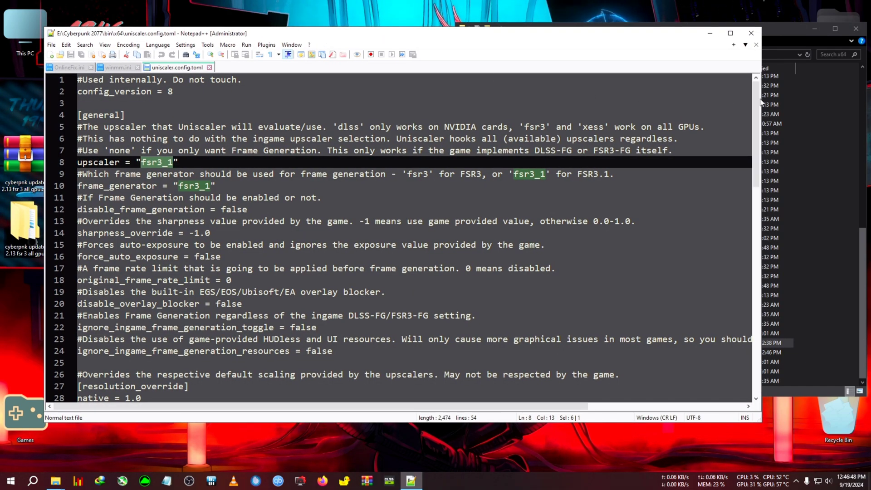
{"action": "left_click_drag", "start_coordinate": [762, 96], "coordinate": [696, 96]}
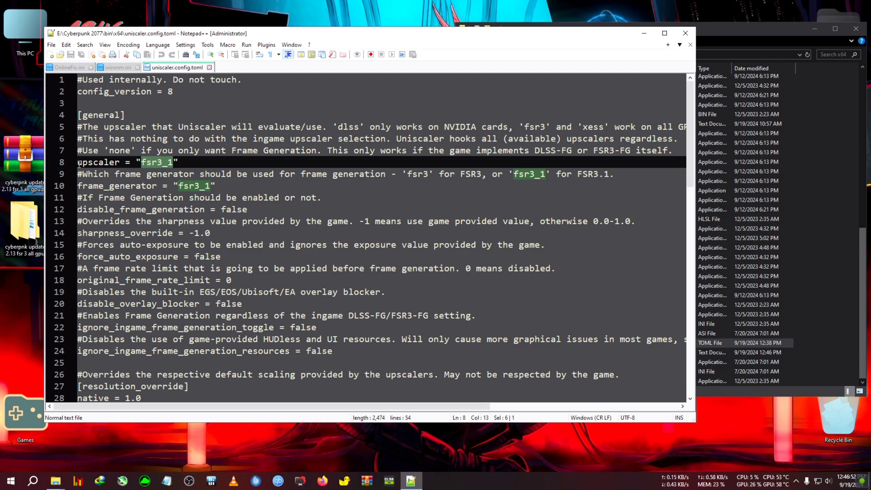
Set the upscaler value in the [general] section to "dlss" and save the config file.
{"action": "left_click", "coordinate": [143, 164]}
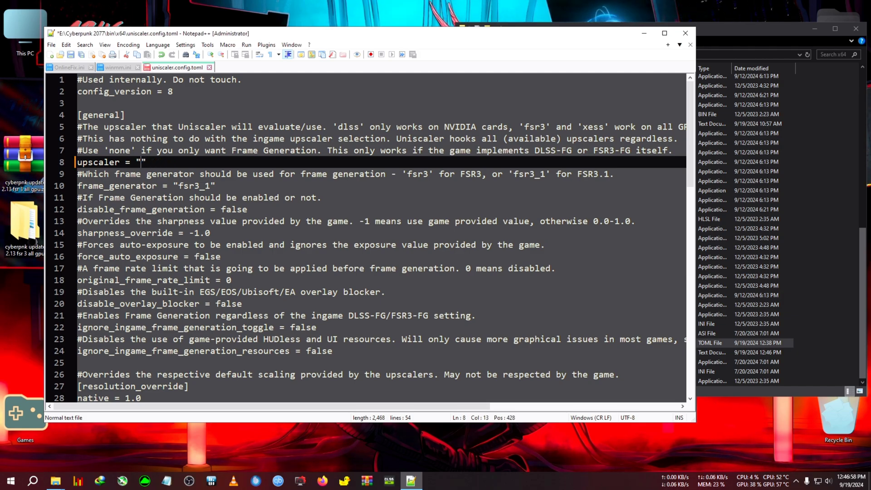
{"action": "type", "text": "dlss"}
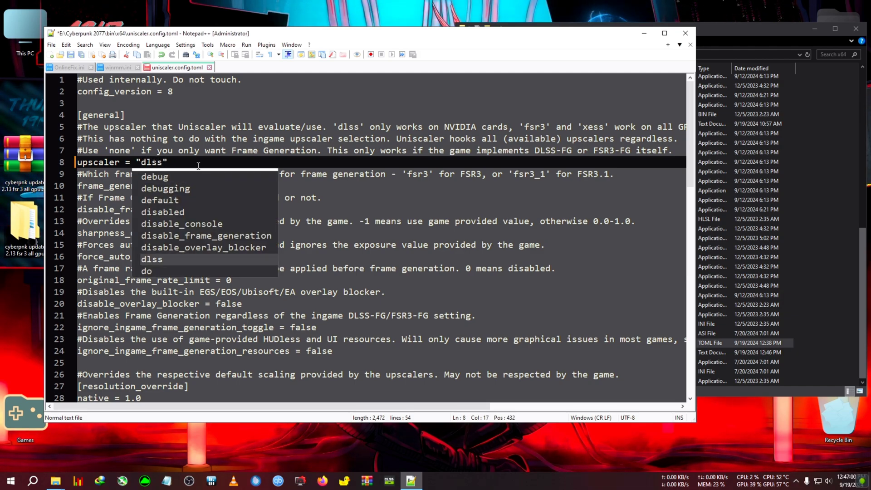
{"action": "left_click", "coordinate": [198, 163]}
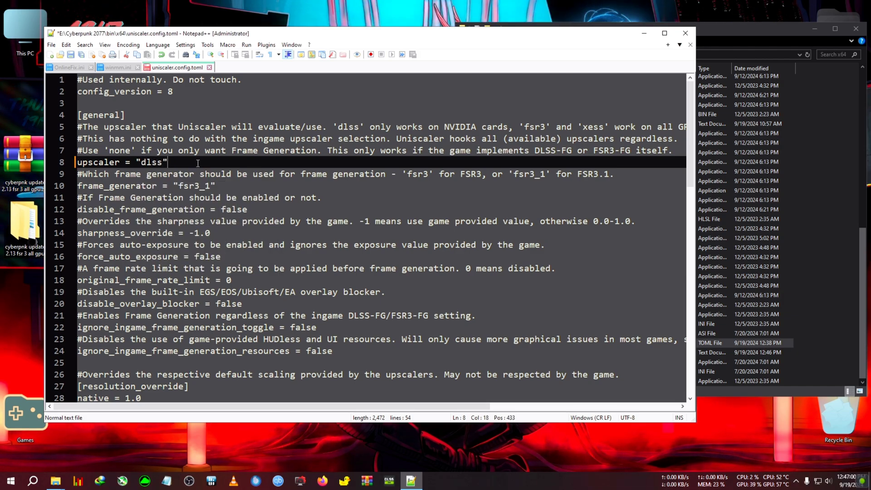
{"action": "left_click", "coordinate": [51, 46]}
{"action": "left_click", "coordinate": [104, 117]}
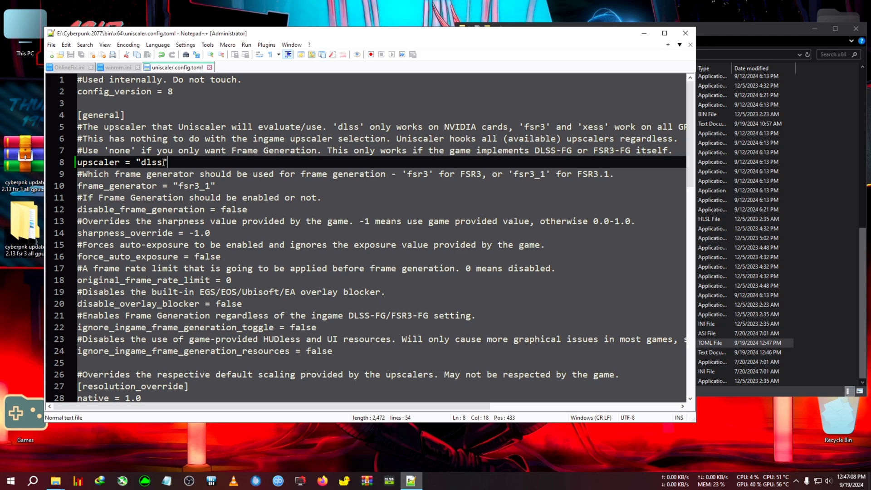
Try "xess" as the upscaler value, restore it to "dlss" and save the config file.
{"action": "type", "text": "x"}
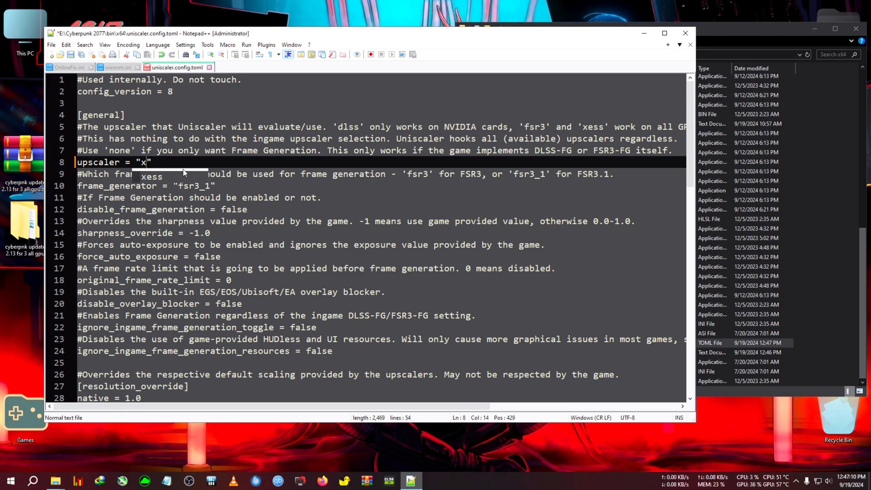
{"action": "type", "text": "ess"}
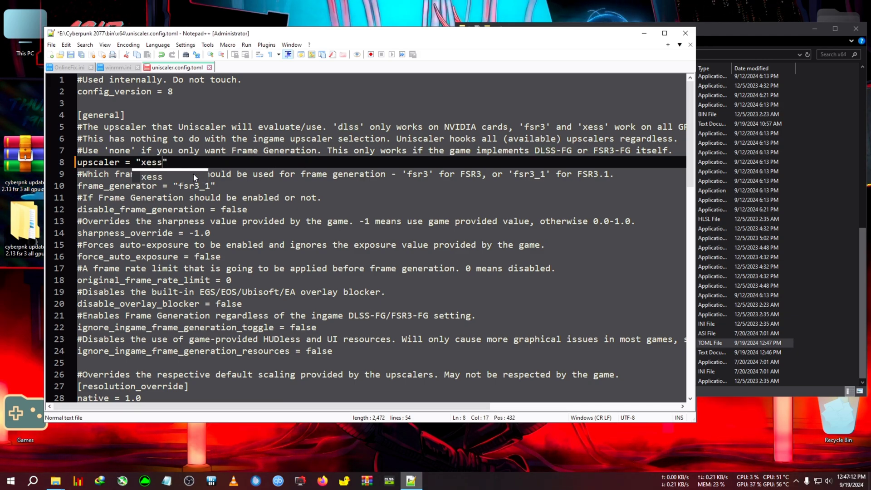
{"action": "key", "text": "BackSpace"}
{"action": "key", "text": "BackSpace"}
{"action": "key", "text": "BackSpace"}
{"action": "key", "text": "BackSpace"}
{"action": "type", "text": "dl"}
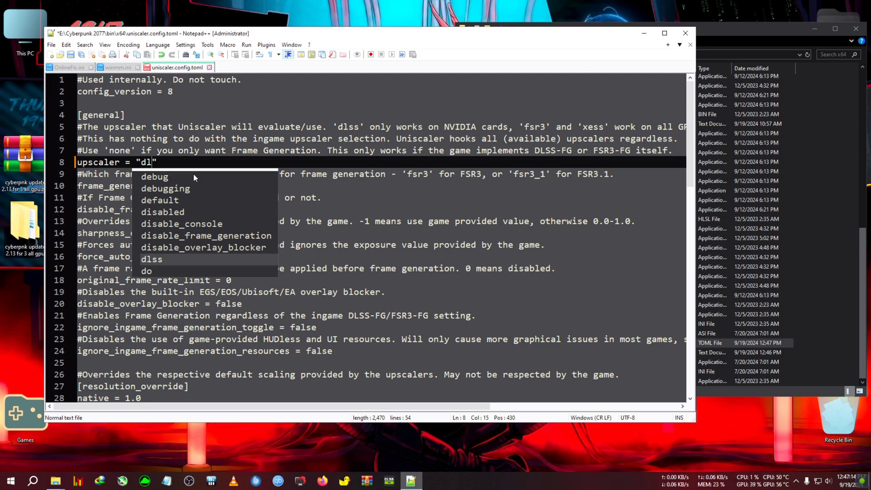
{"action": "type", "text": "ss"}
{"action": "key", "text": "ctrl+s"}
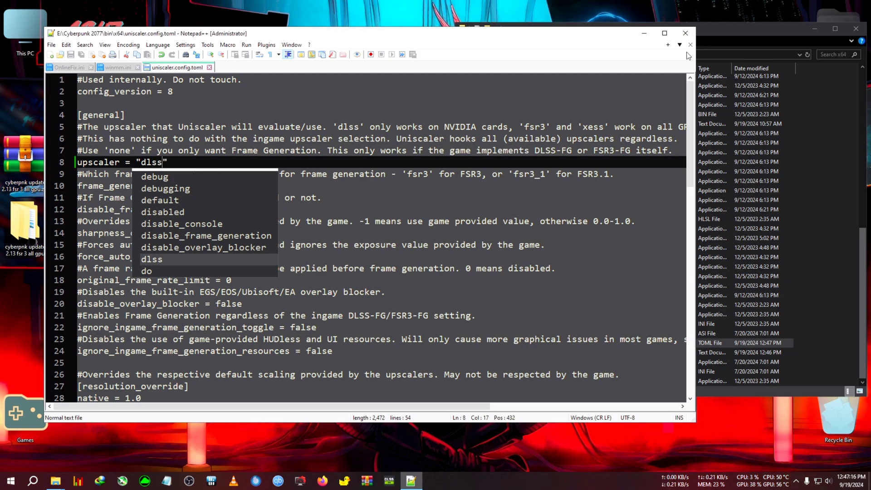
Close Notepad++, then widen and reposition the x64 folder window on the desktop.
{"action": "left_click", "coordinate": [685, 34]}
{"action": "left_click_drag", "start_coordinate": [691, 26], "coordinate": [521, 27]}
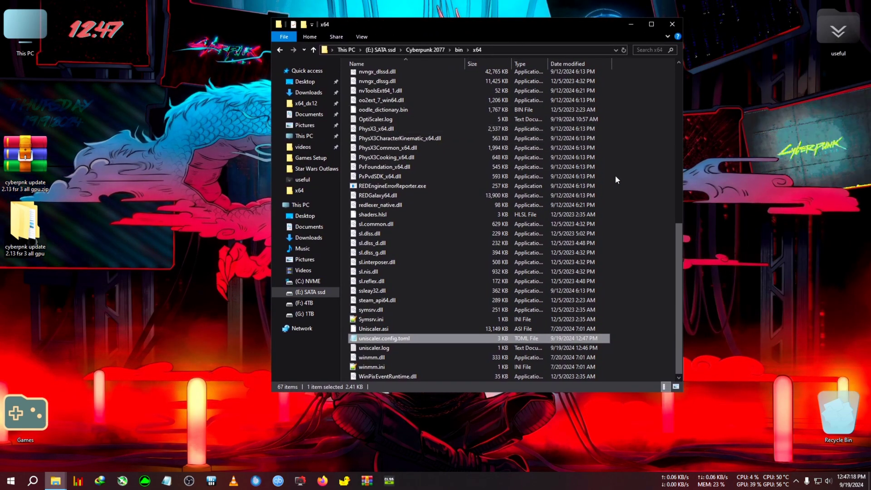
{"action": "left_click_drag", "start_coordinate": [682, 167], "coordinate": [804, 168]}
{"action": "left_click_drag", "start_coordinate": [593, 34], "coordinate": [527, 50]}
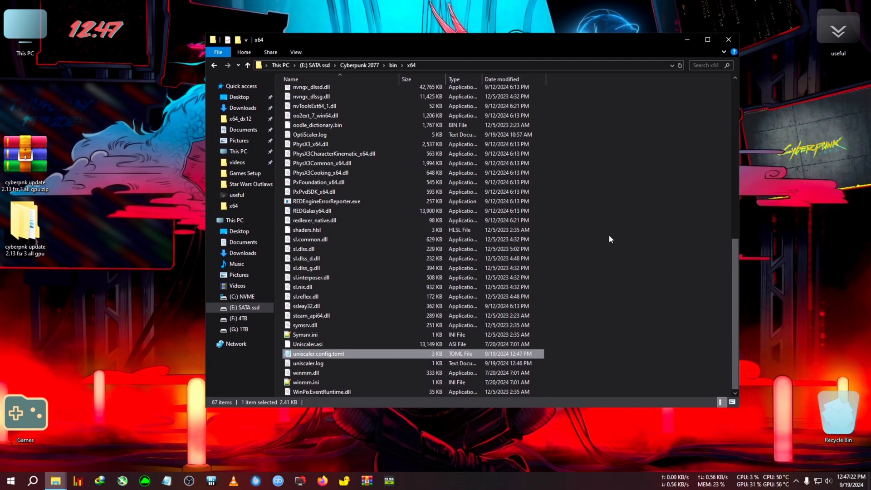
{"action": "scroll", "coordinate": [565, 225], "scroll_direction": "up", "scroll_amount": 5}
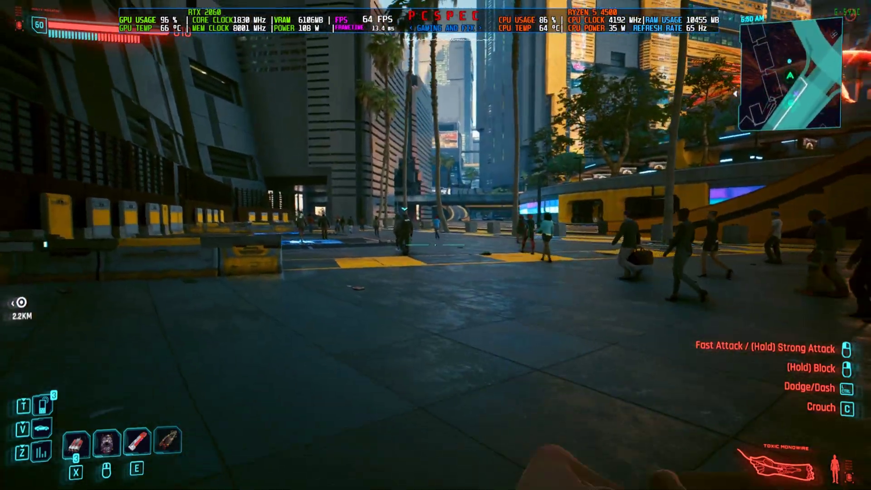
Switch to Cyberpunk 2077, pause the game and open its graphics settings.
{"action": "key", "text": "Escape"}
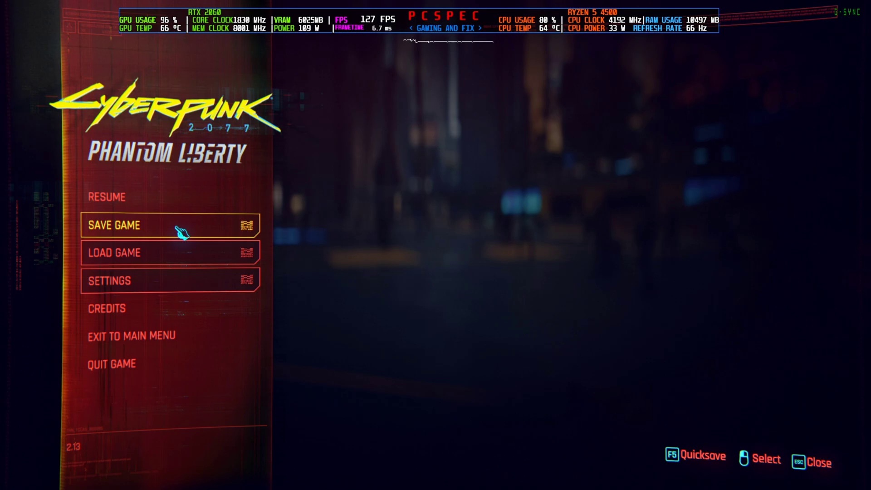
{"action": "left_click", "coordinate": [128, 280]}
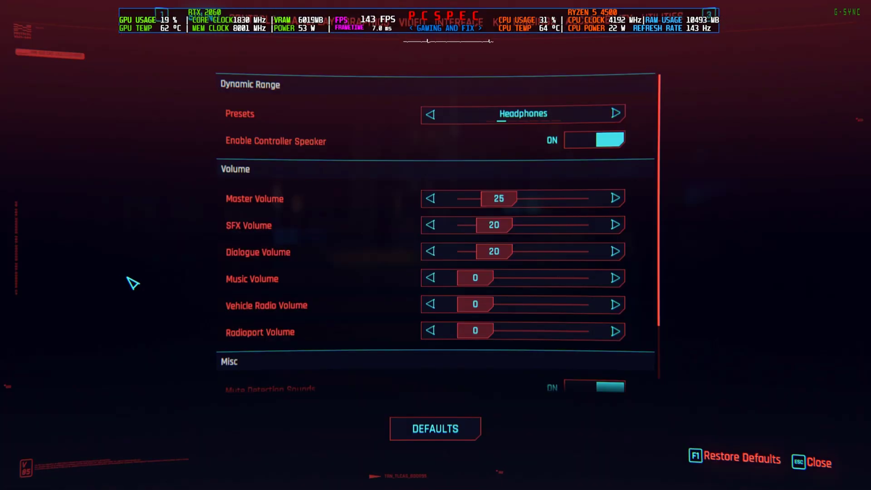
{"action": "left_click", "coordinate": [382, 22]}
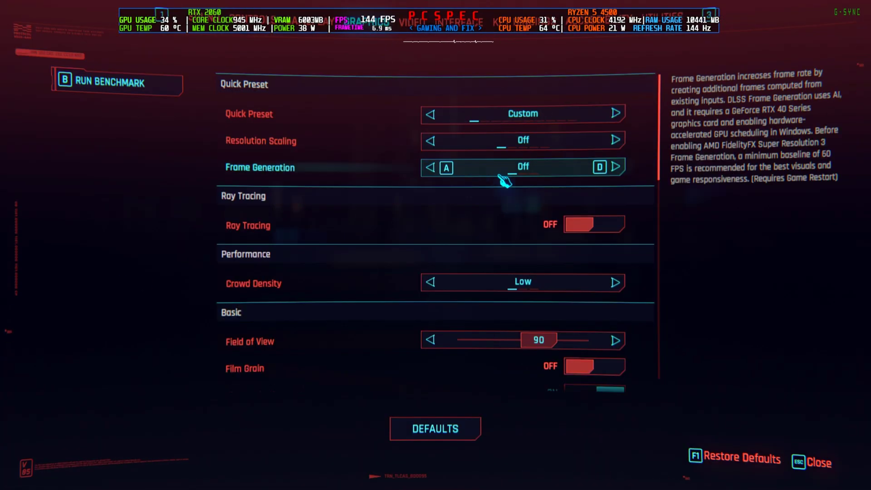
Cycle Resolution Scaling from DLSS Super Resolution through to Intel Xe Super Sampling 1.3.
{"action": "left_click", "coordinate": [615, 140]}
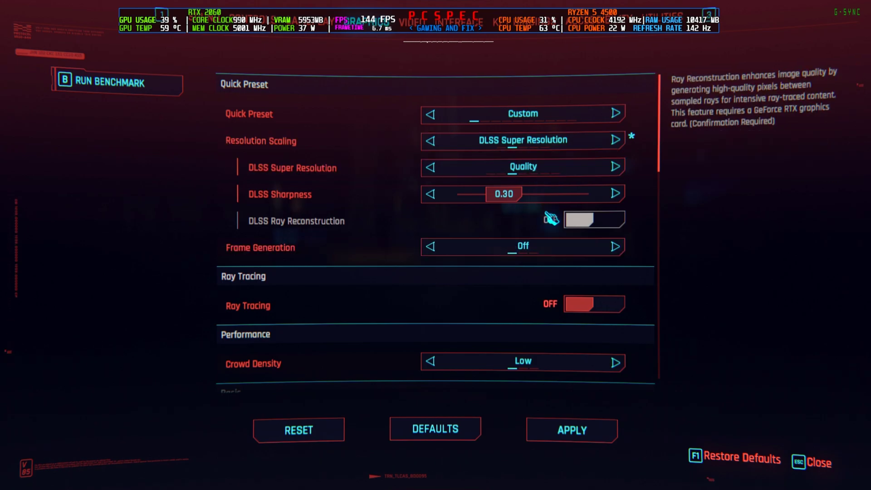
{"action": "left_click", "coordinate": [615, 140]}
{"action": "left_click", "coordinate": [615, 140]}
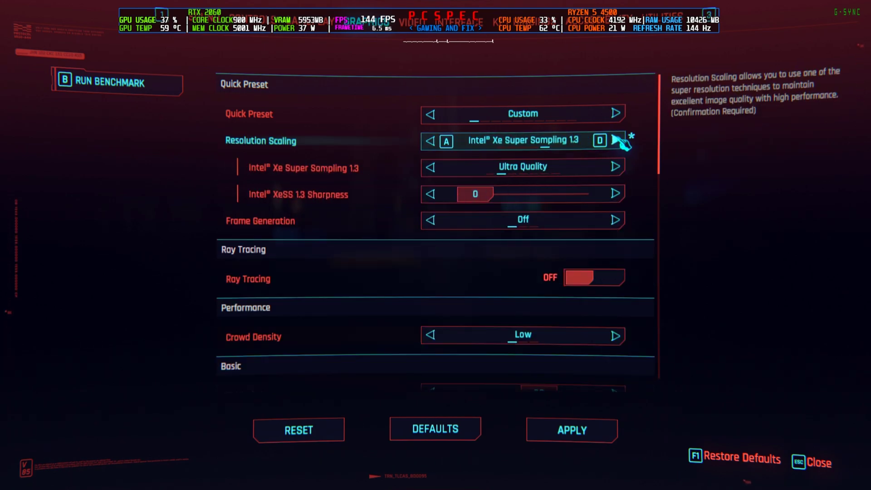
Enable DLSS Frame Generation, set Resolution Scaling to DLSS Super Resolution and apply the graphics changes.
{"action": "left_click", "coordinate": [615, 220]}
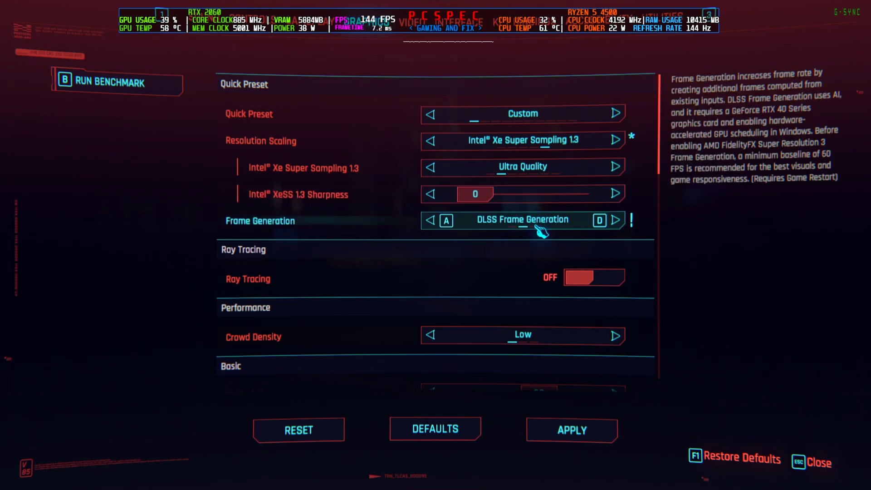
{"action": "left_click", "coordinate": [429, 141]}
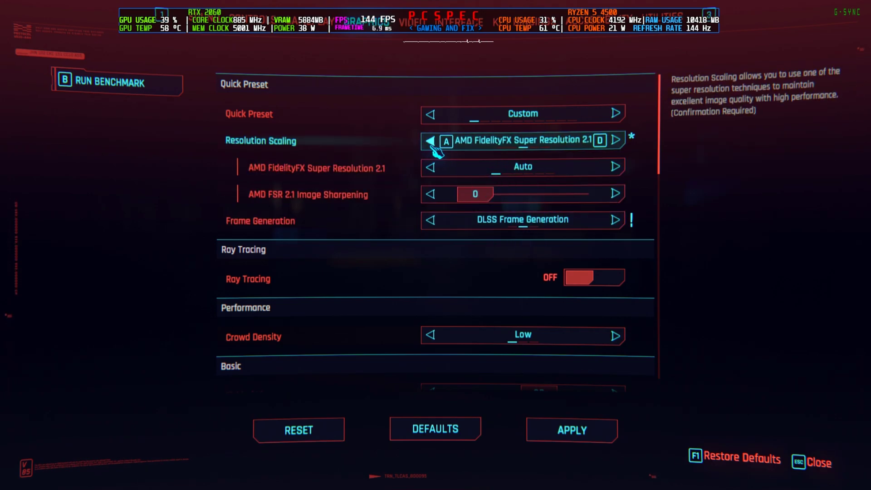
{"action": "left_click", "coordinate": [431, 141]}
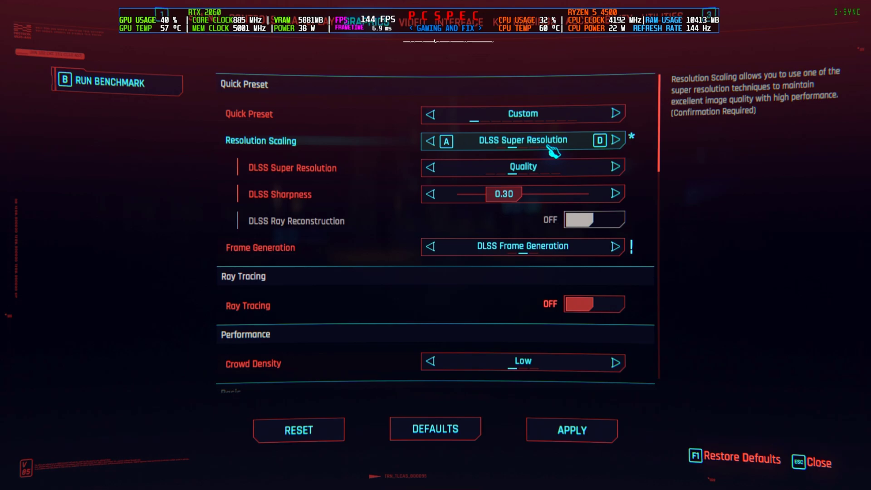
{"action": "left_click", "coordinate": [588, 435]}
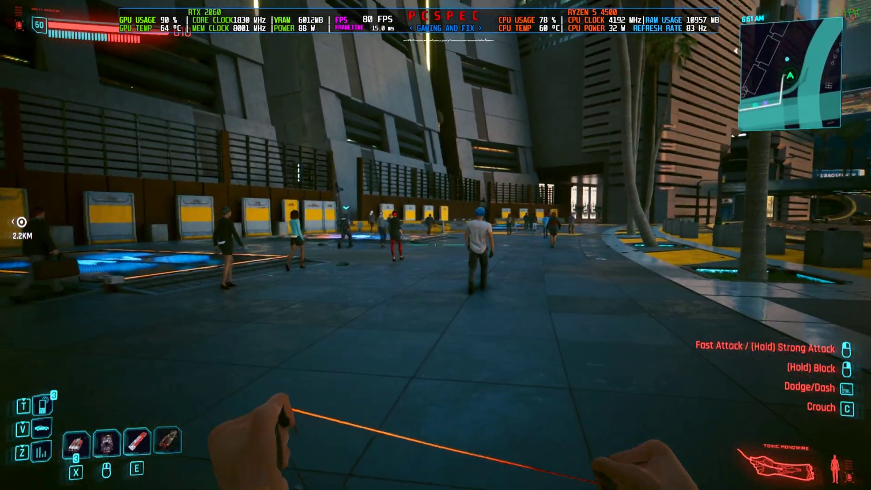
Walk from the parked cars onto the underpass road to check performance with DLSS Frame Generation.
{"action": "key", "text": "Escape"}
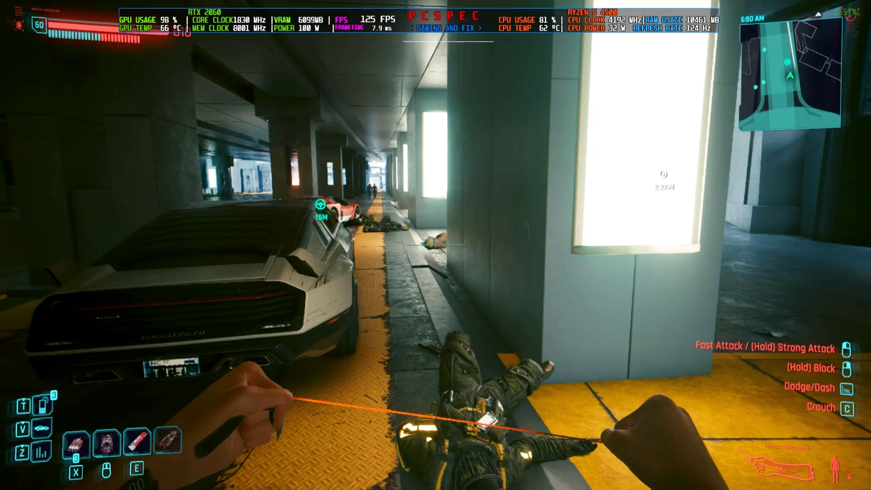
{"action": "key", "text": "w"}
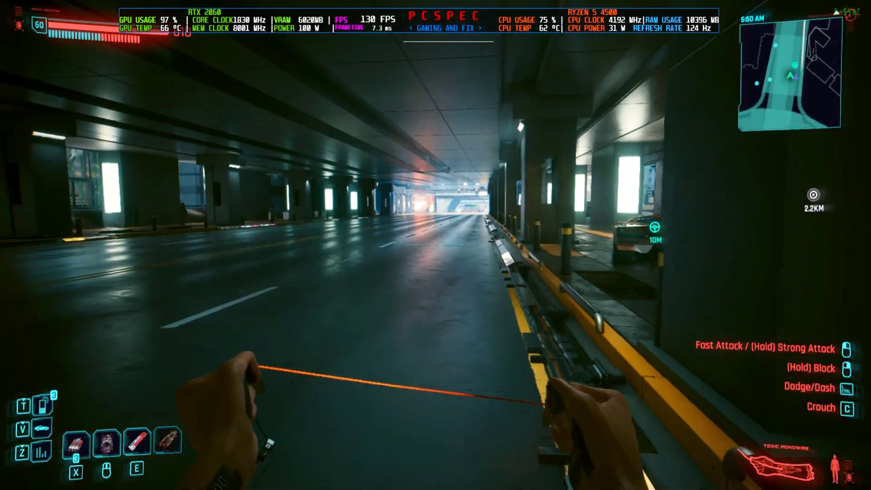
{"action": "key", "text": "a"}
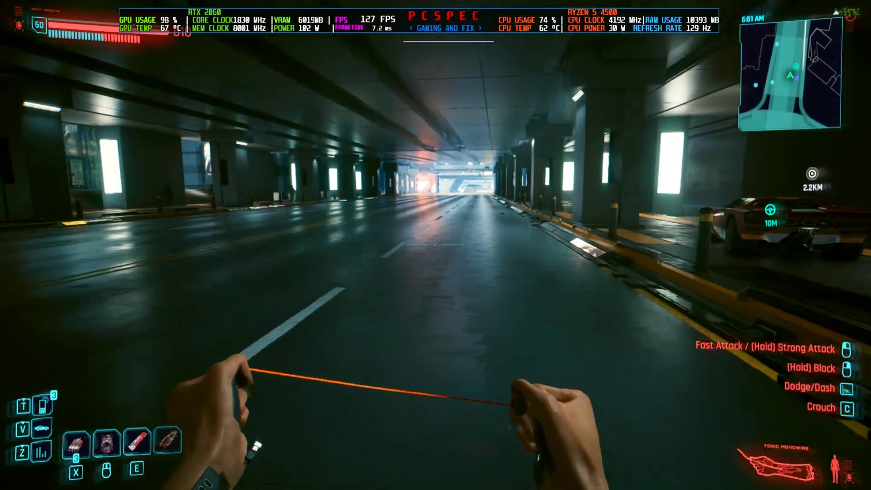
Try Intel Xe Super Sampling 1.3 at Ultra Quality as the resolution scaling and return to the game.
{"action": "key", "text": "Escape"}
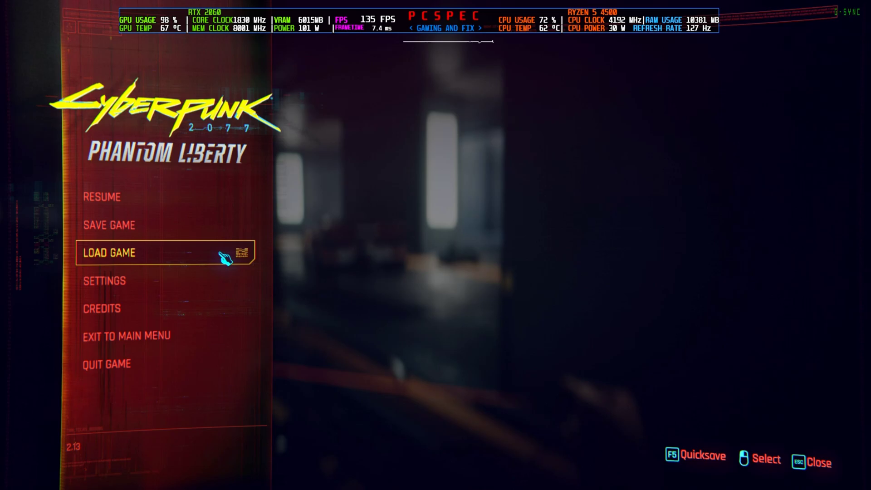
{"action": "left_click", "coordinate": [164, 286]}
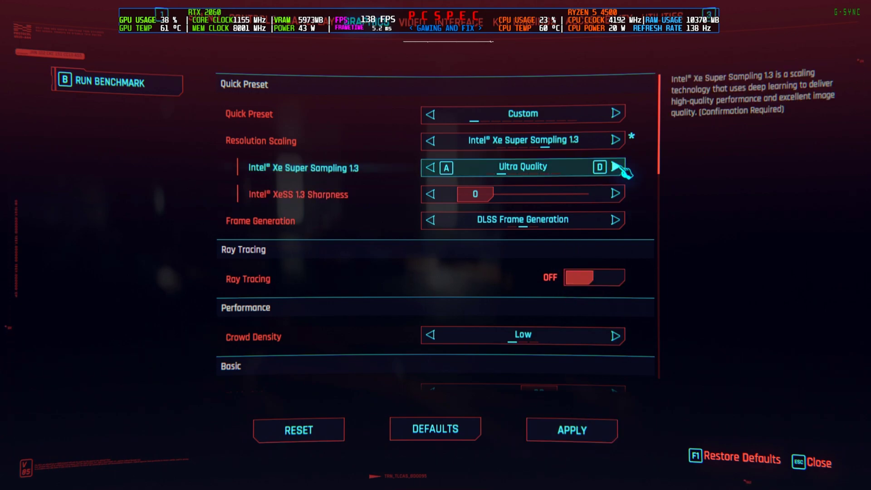
{"action": "key", "text": "Escape"}
{"action": "key", "text": "Escape"}
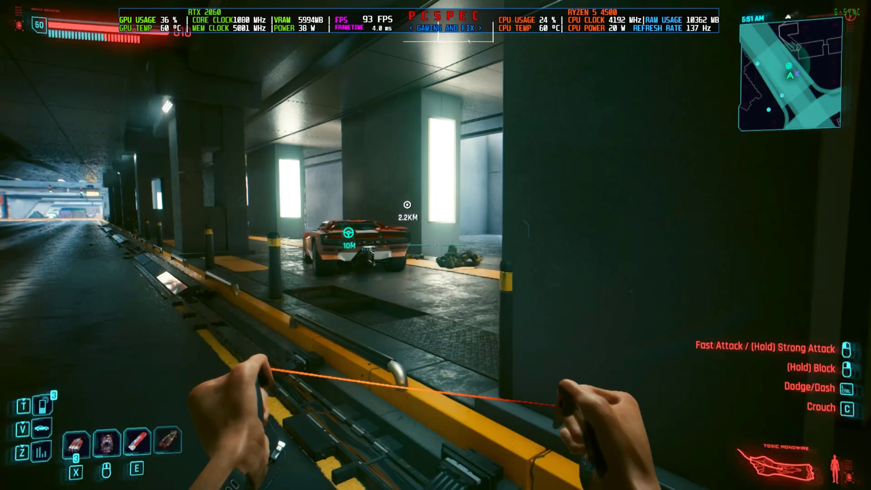
Move along the underpass road and over to a parked car while checking the frame rate.
{"action": "key", "text": "w"}
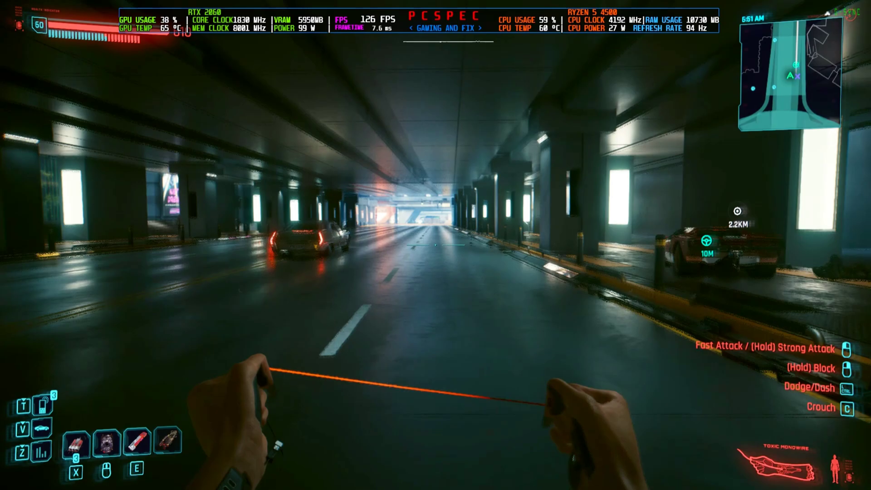
{"action": "key", "text": "w"}
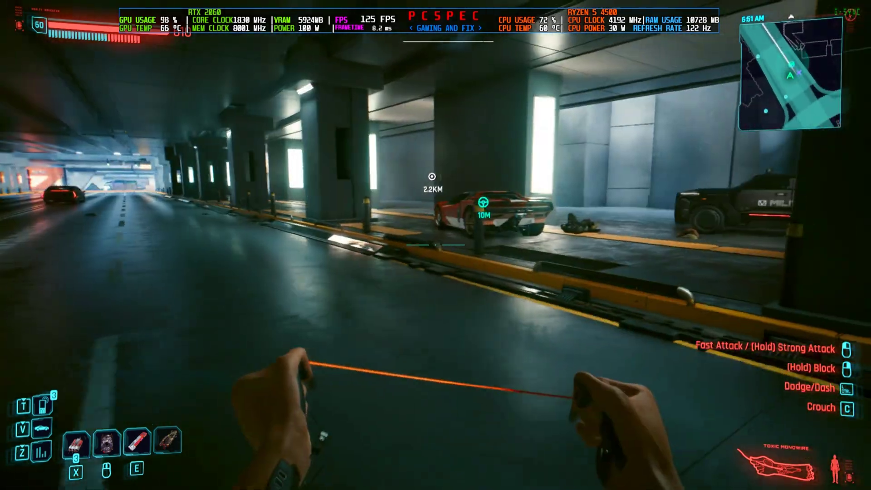
{"action": "key", "text": "space"}
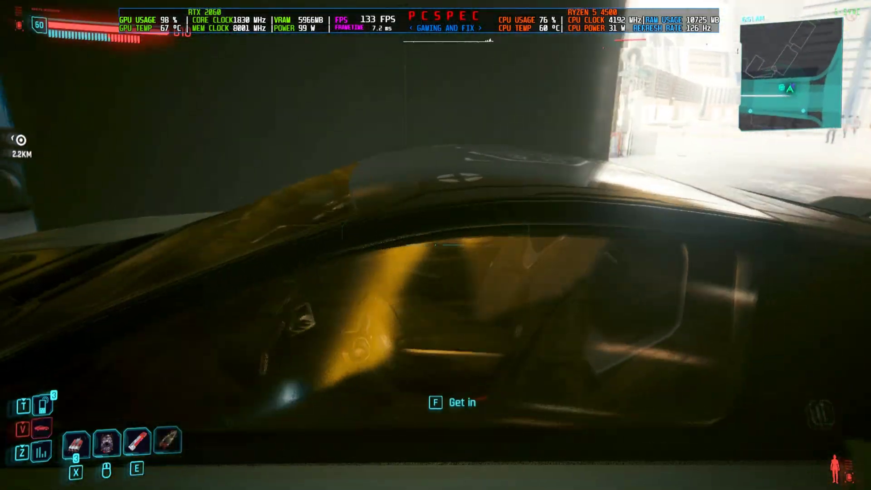
Get into the parked car, switch to the third-person camera and drive out of the underpass into the plaza.
{"action": "key", "text": "f"}
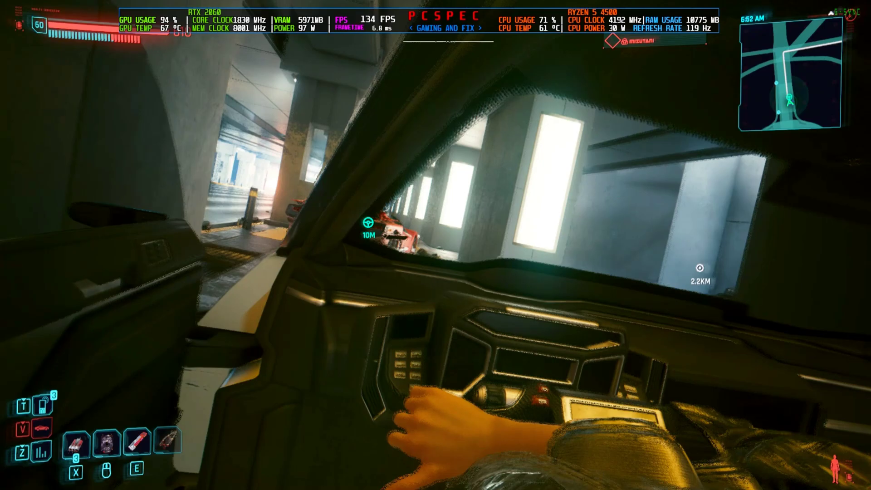
{"action": "key", "text": "q"}
{"action": "key", "text": "w"}
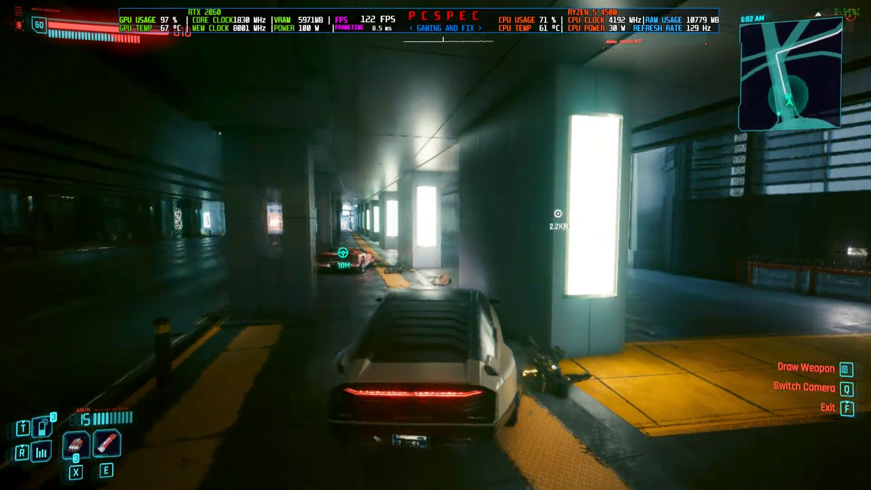
{"action": "key", "text": "d"}
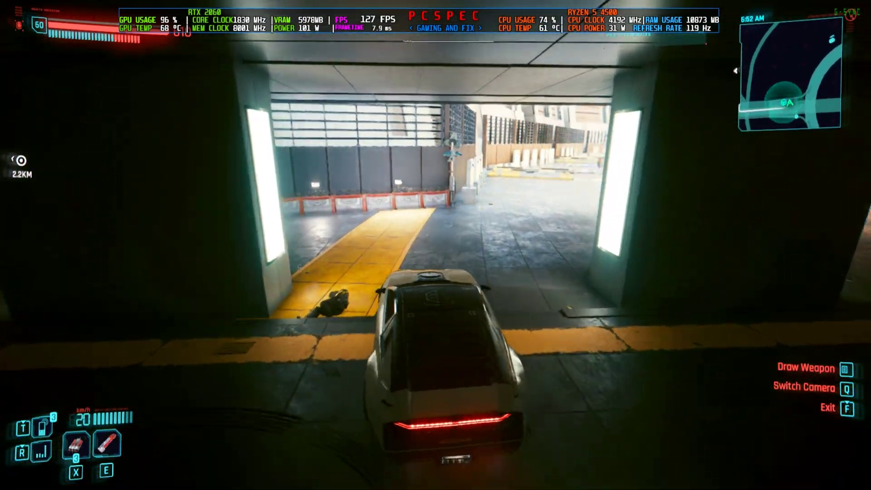
{"action": "key", "text": "w"}
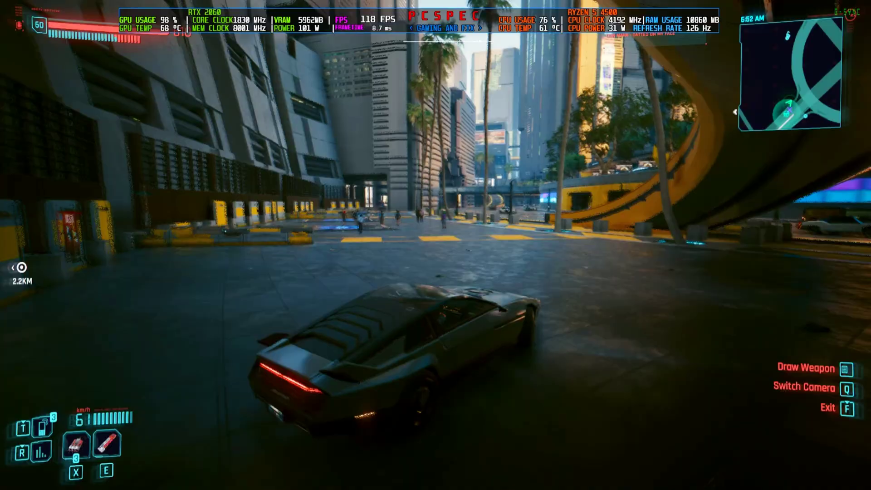
Drive across the pedestrian plaza and onto the city road while checking the frame rate.
{"action": "key", "text": "d"}
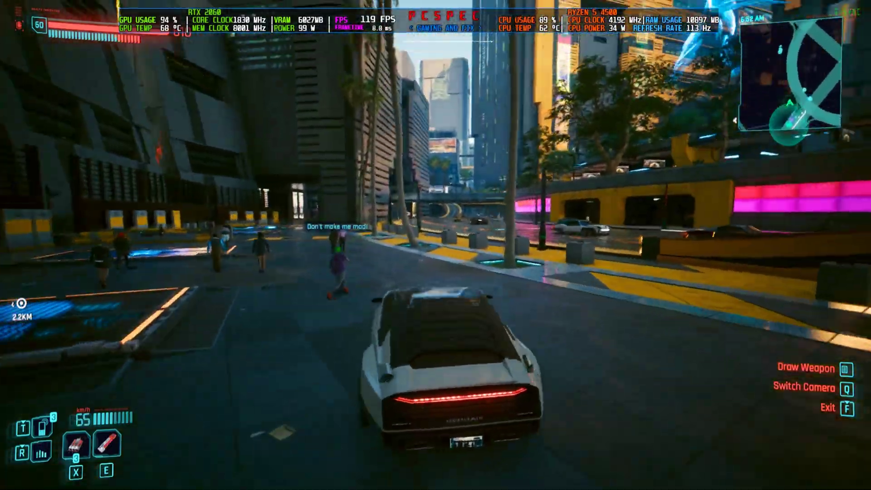
{"action": "key", "text": "a"}
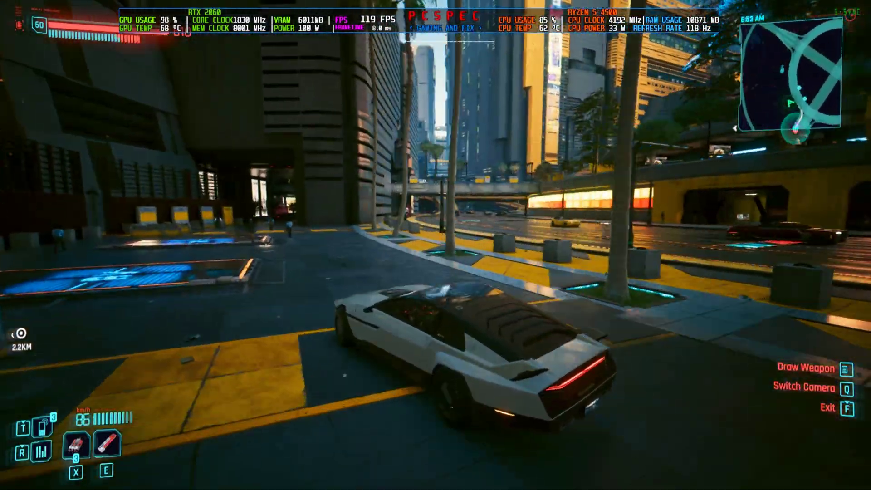
{"action": "key", "text": "d"}
{"action": "key", "text": "d"}
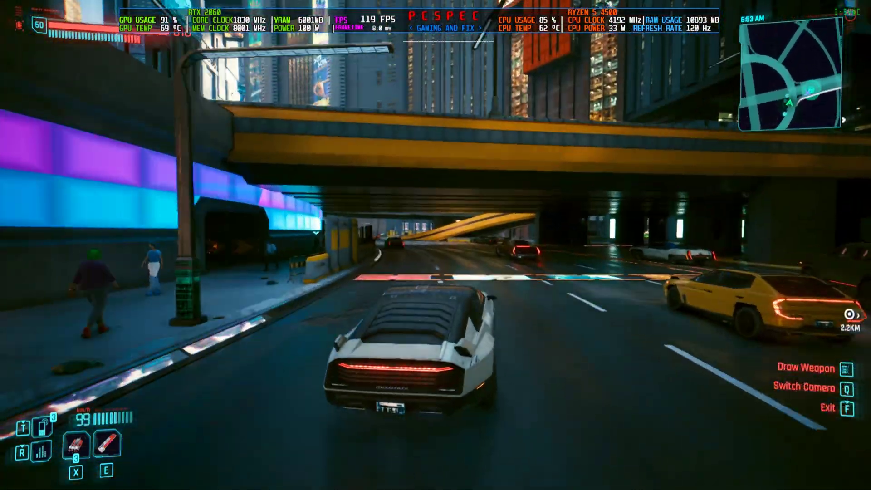
Follow the multi-lane road beneath the overpasses to the curved ramp, monitoring performance at higher speed.
{"action": "key", "text": "a"}
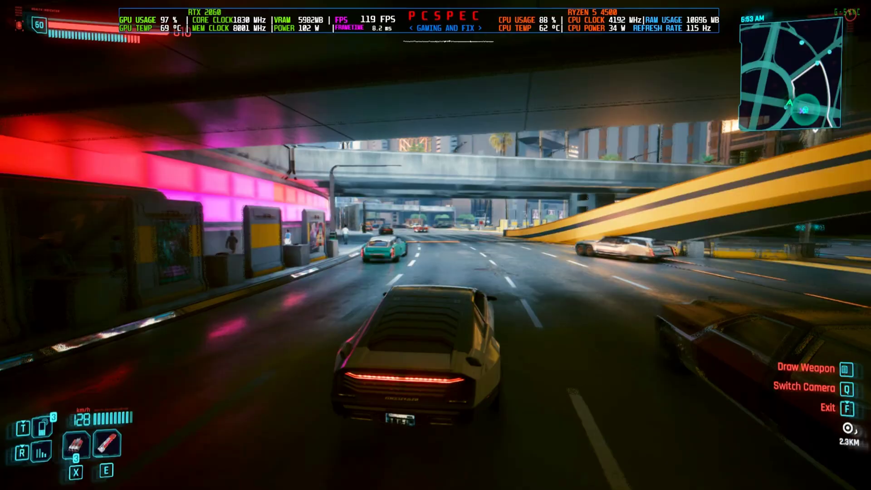
{"action": "key", "text": "w"}
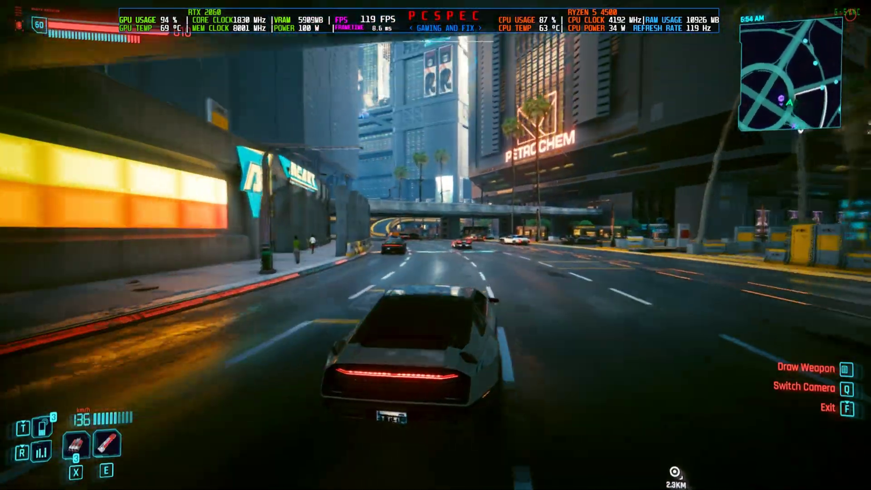
{"action": "key", "text": "w"}
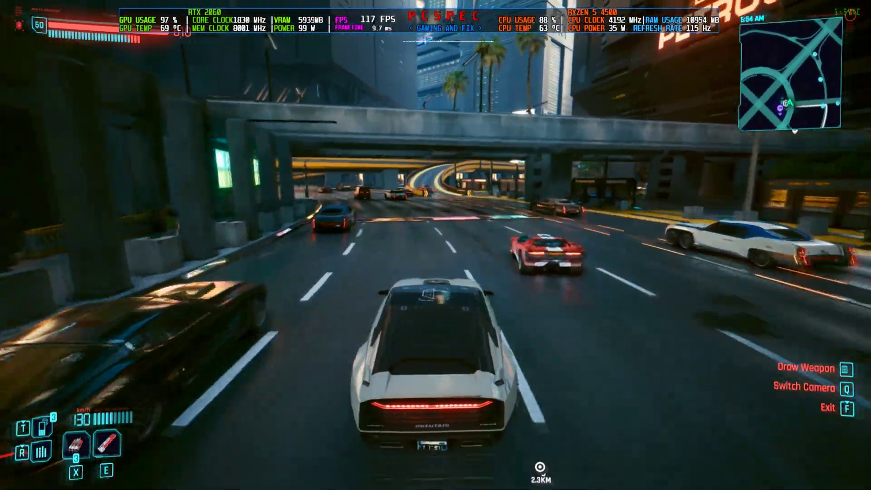
{"action": "key", "text": "w"}
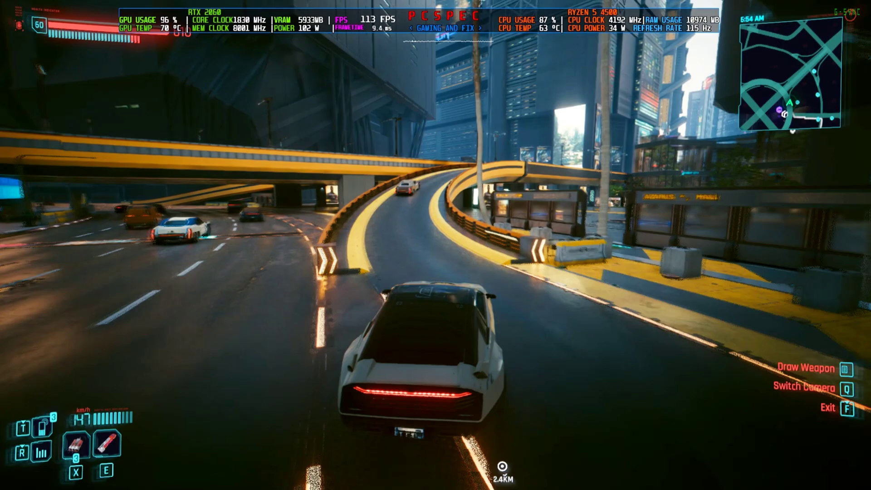
Drive up the curved ramp and past the car ahead onto the elevated highway to check performance.
{"action": "key", "text": "a"}
{"action": "key", "text": "s"}
{"action": "key", "text": "d"}
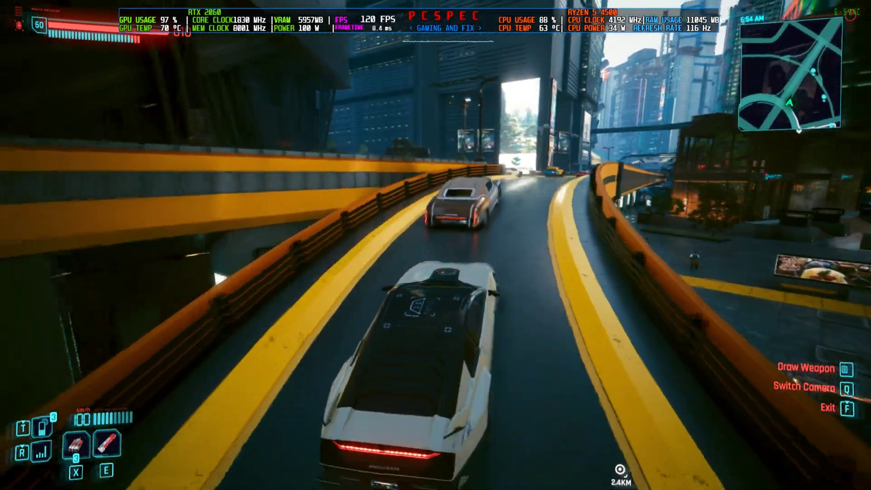
{"action": "key", "text": "s"}
{"action": "key", "text": "d"}
{"action": "key", "text": "w"}
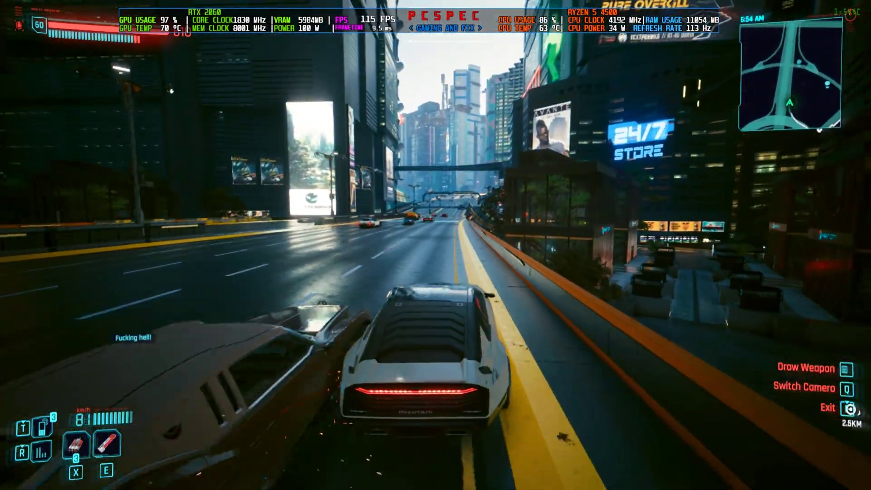